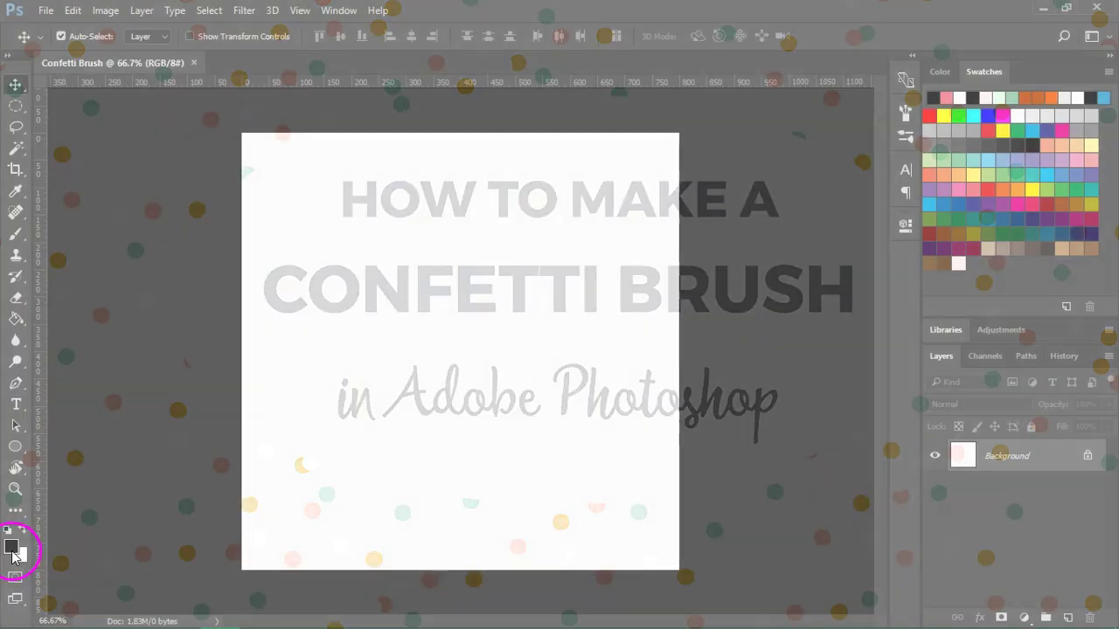
Set the foreground colour to a pink swatch.
click(11, 545)
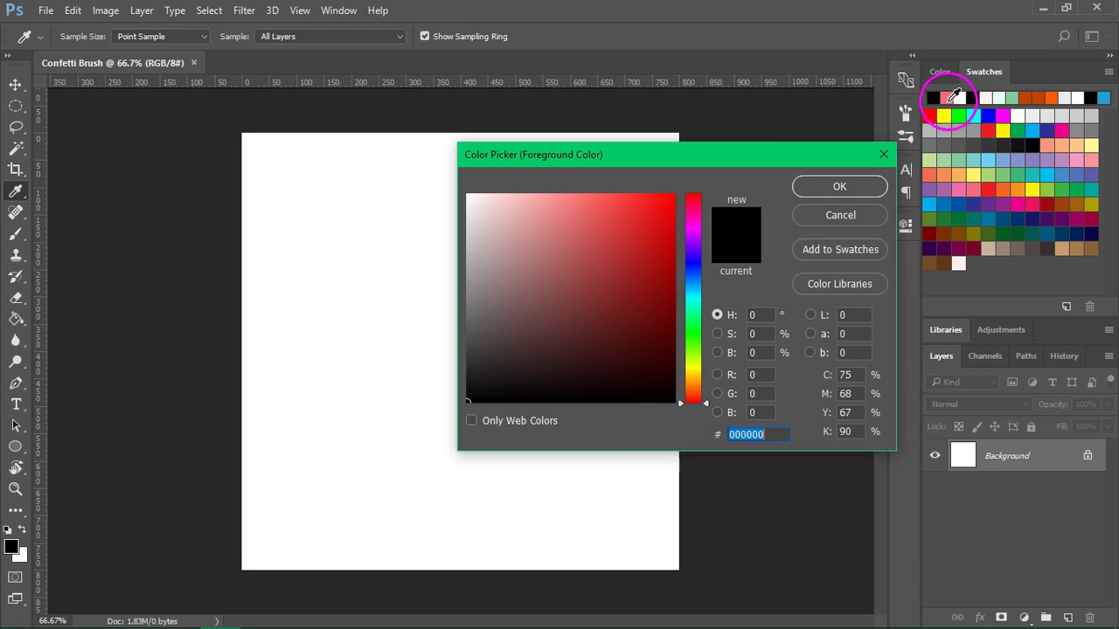
click(948, 98)
click(800, 186)
key(v)
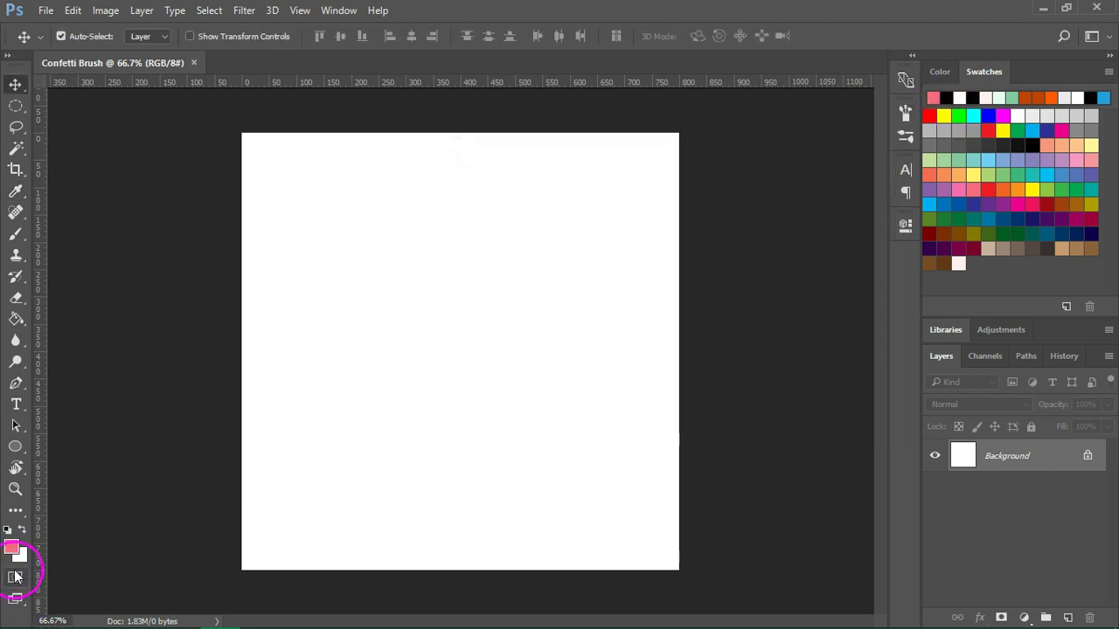
Set the background colour to a very pale pink, fff1f2.
click(18, 556)
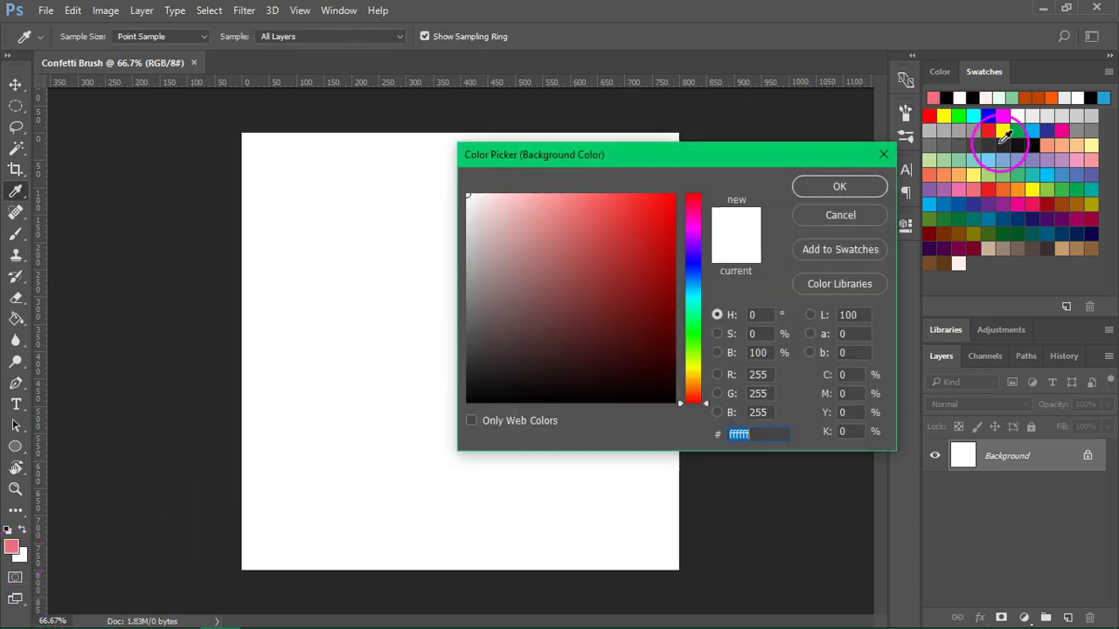
click(992, 96)
click(835, 187)
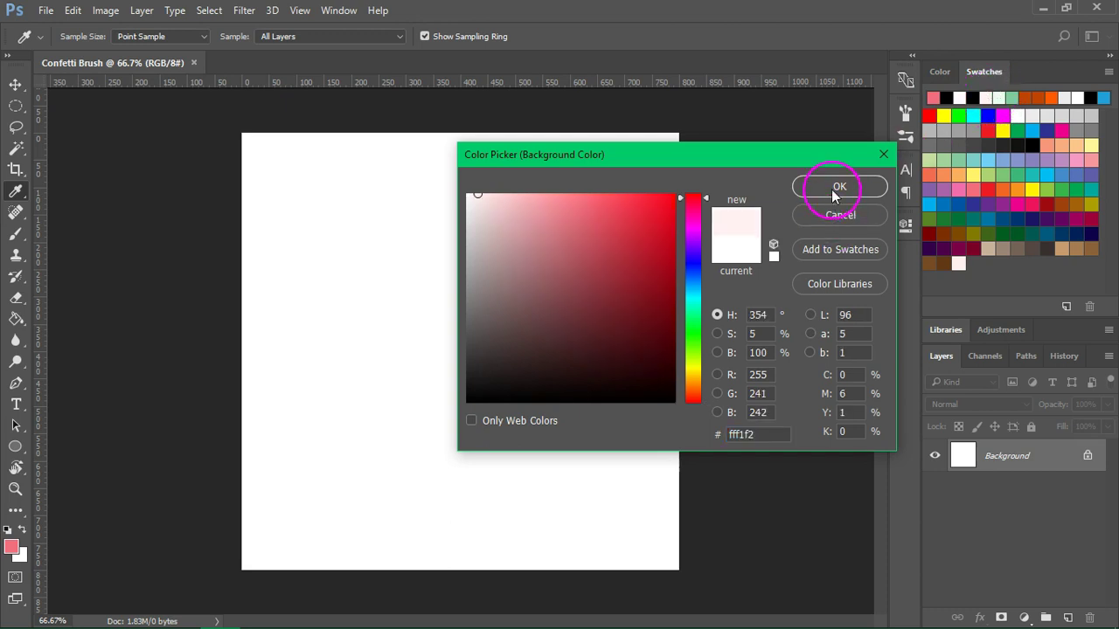
key(v)
click(269, 131)
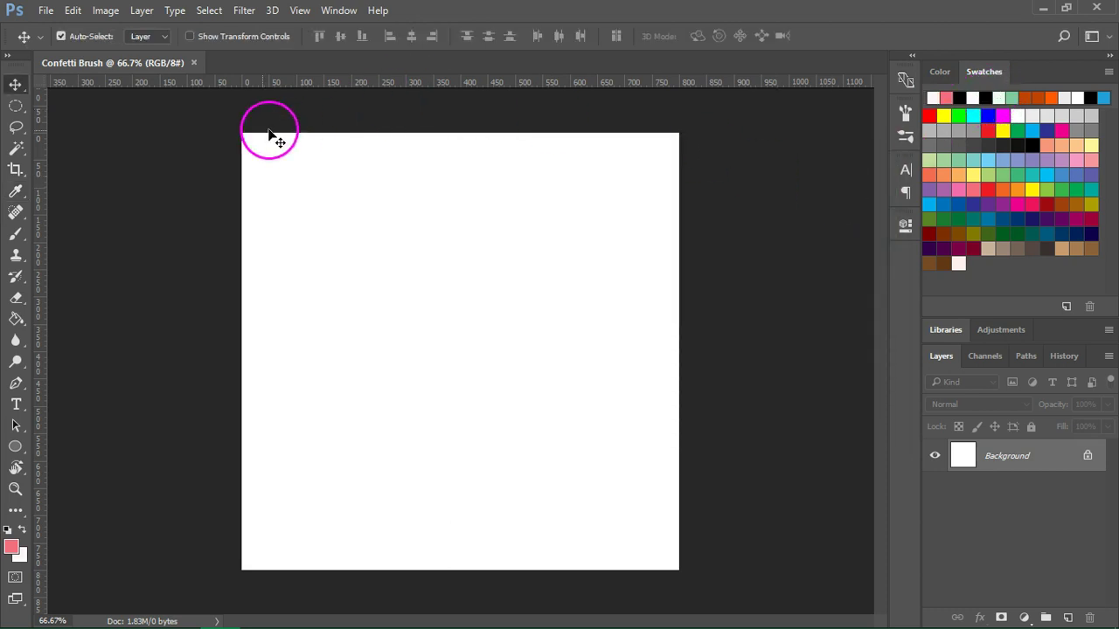
Switch to the Brush Tool and check it uses a 30 px hard round tip.
click(19, 243)
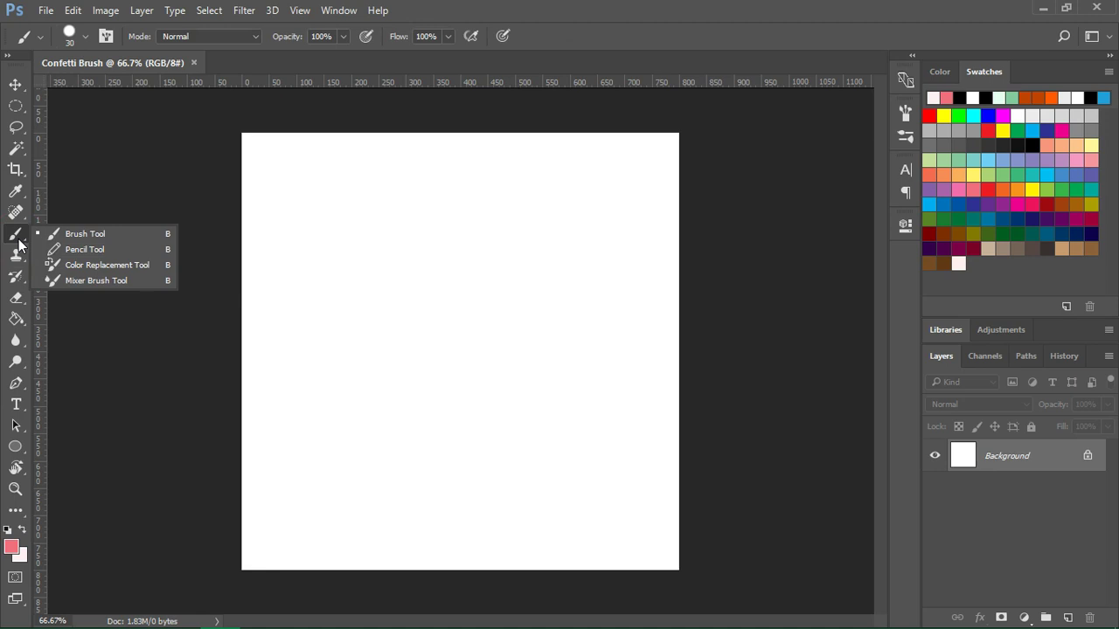
drag(18, 246, 78, 234)
click(85, 36)
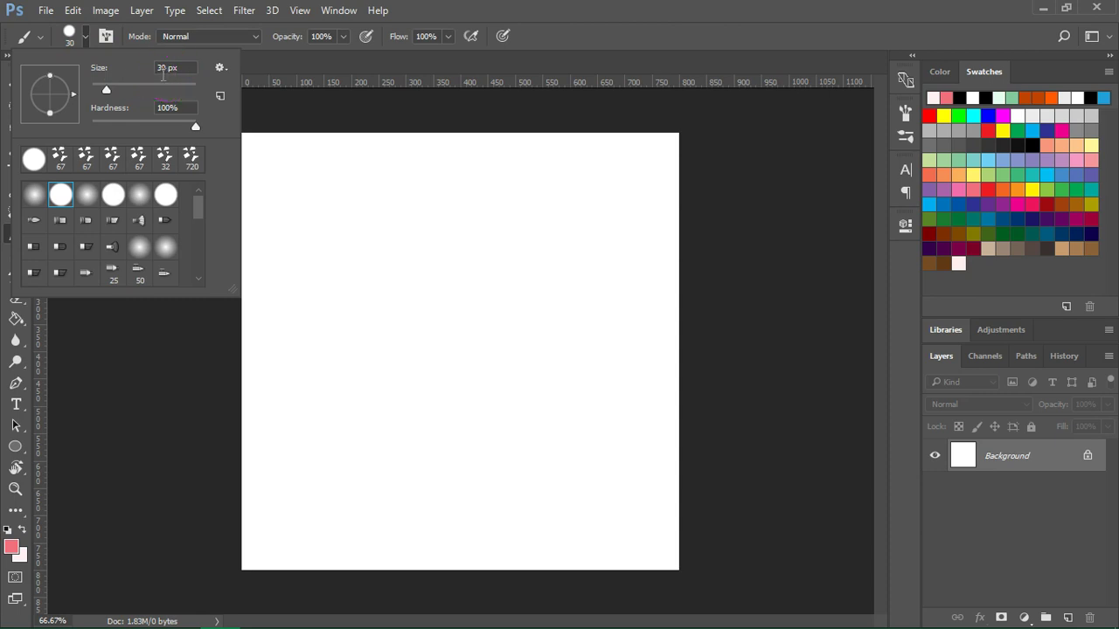
click(93, 36)
Paint a test pink dot on the canvas, then undo it.
click(312, 167)
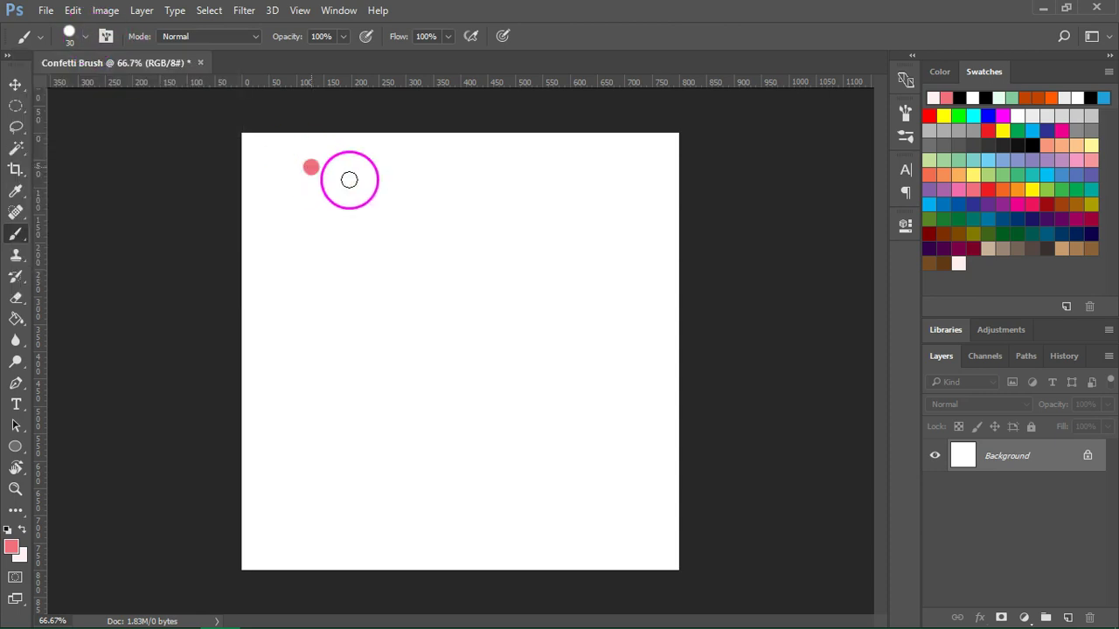
click(401, 205)
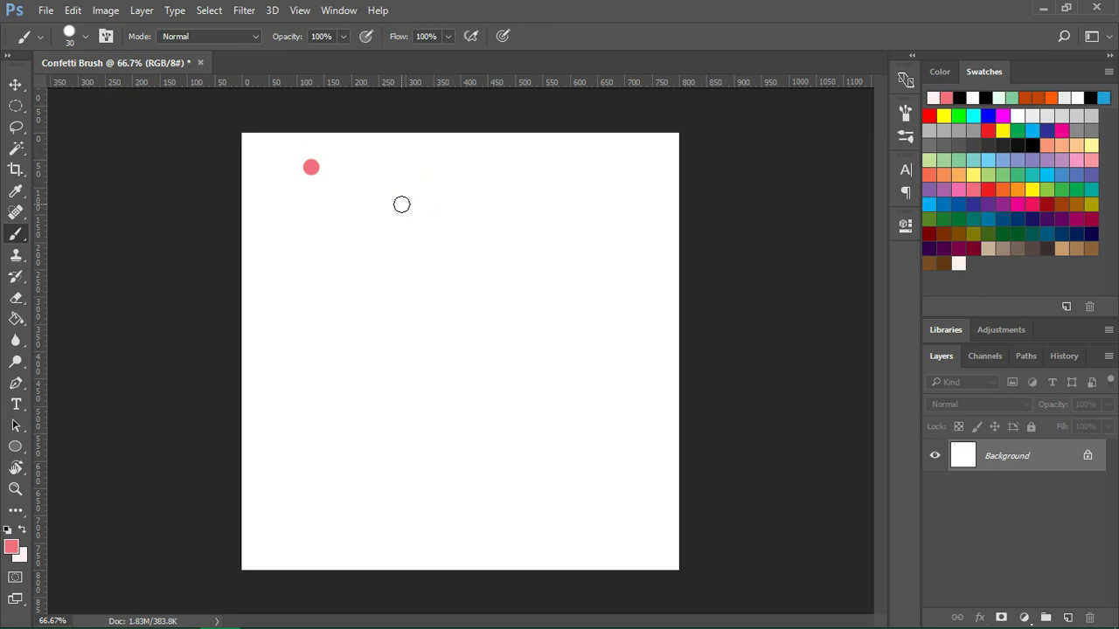
key(ctrl+z)
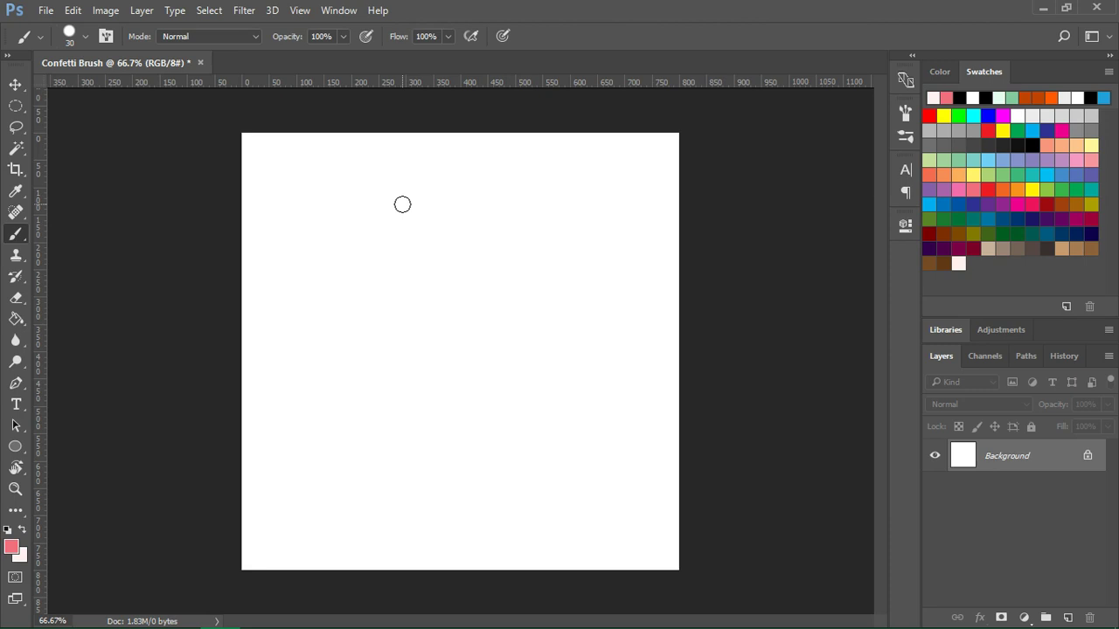
In the Brush panel set spacing to 131%, then paint a wavy dotted line near the canvas top.
click(338, 11)
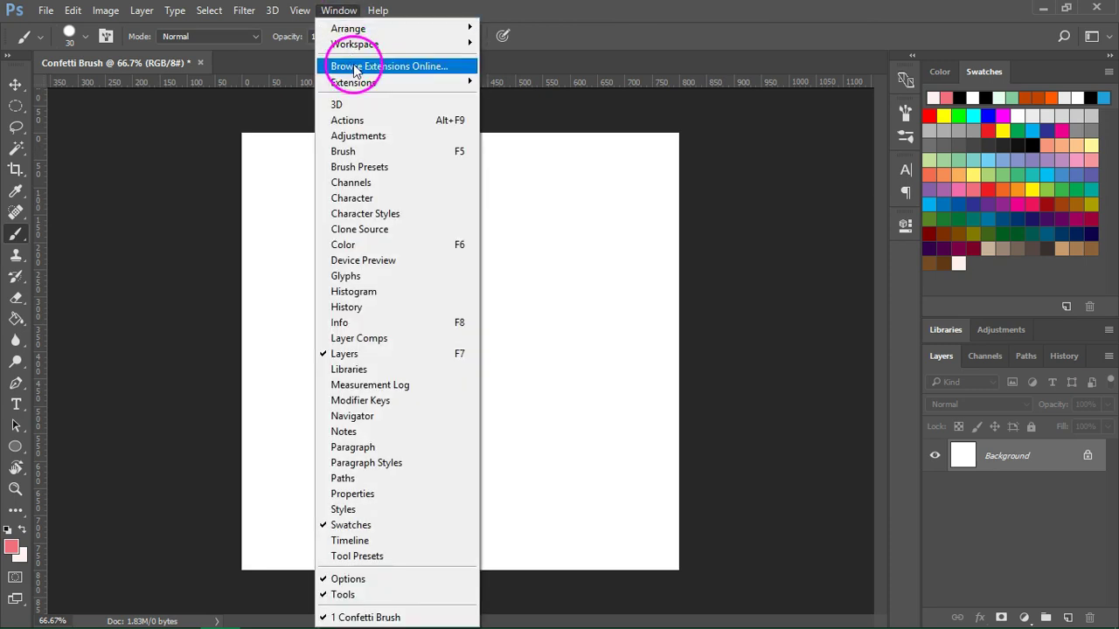
click(373, 155)
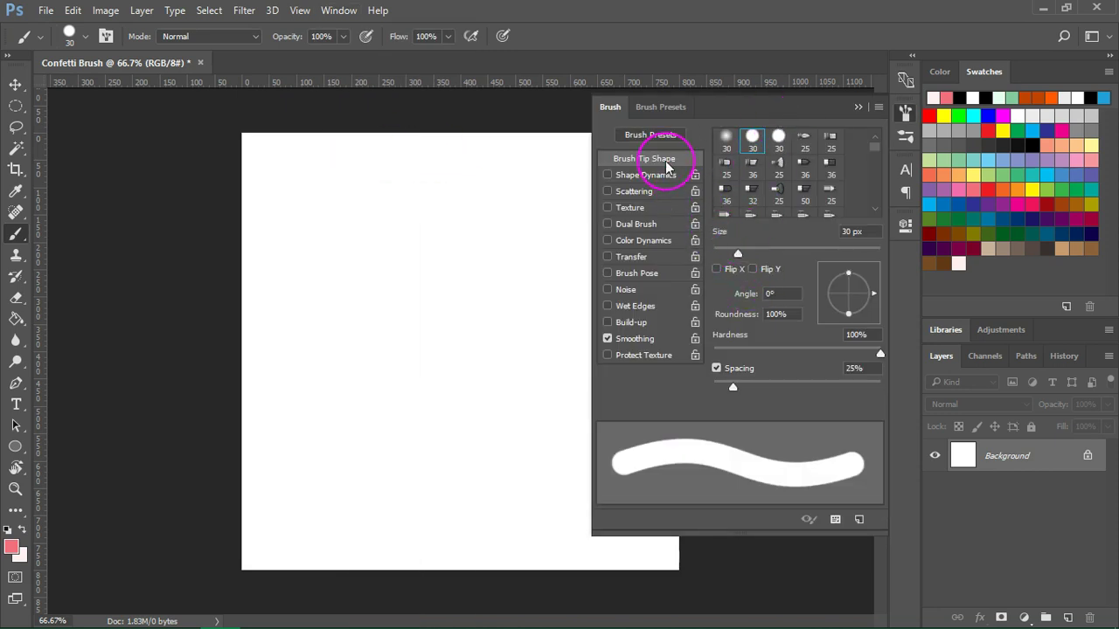
mouse_move(626, 460)
mouse_down()
mouse_move(851, 452)
mouse_move(846, 466)
mouse_move(661, 468)
mouse_up()
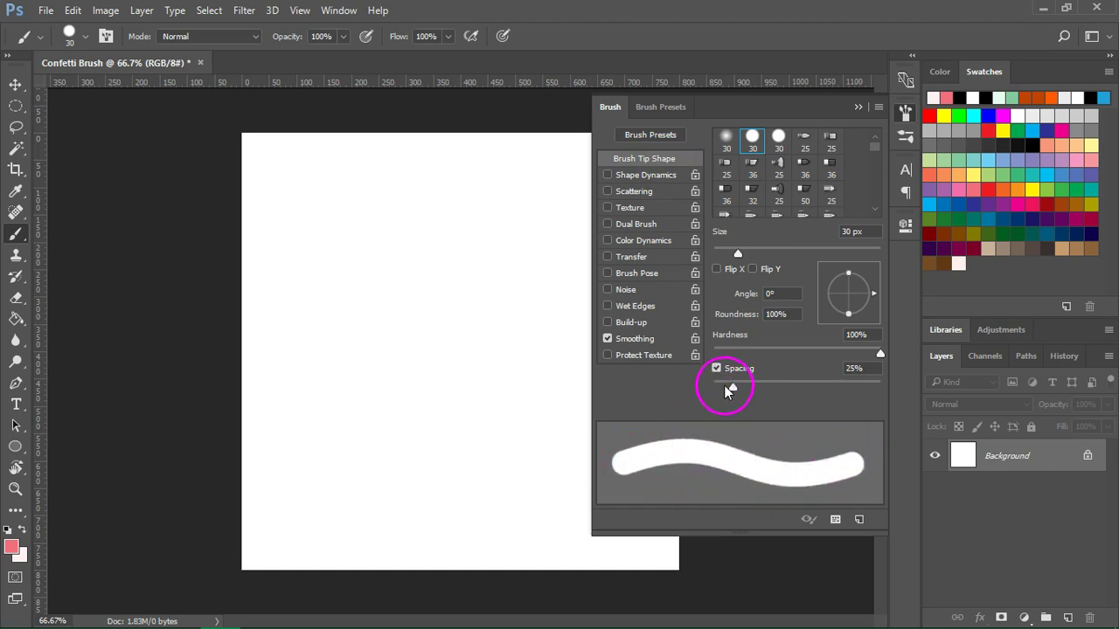
drag(735, 392, 811, 388)
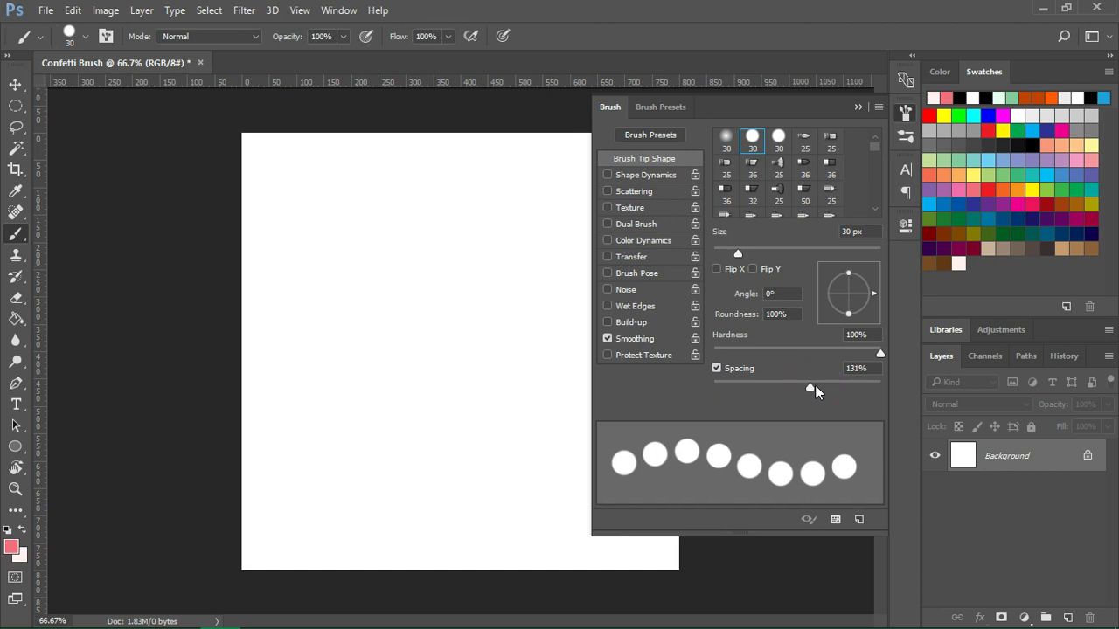
mouse_move(271, 220)
mouse_down()
mouse_move(301, 184)
mouse_move(365, 172)
mouse_move(491, 232)
mouse_move(544, 158)
mouse_up()
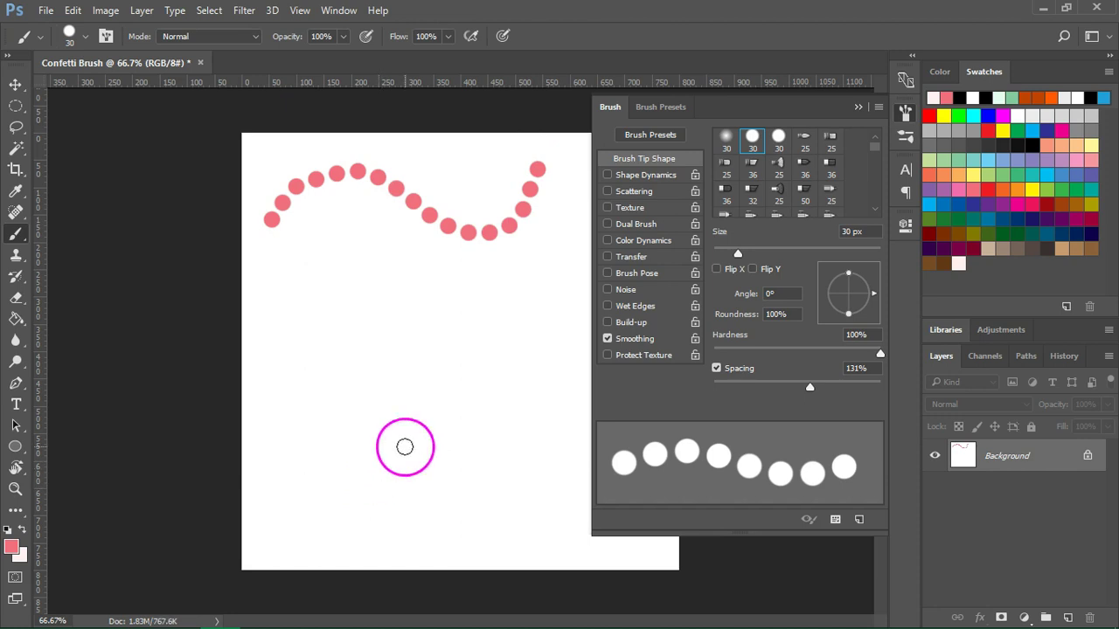
Enable Shape Dynamics with 55% size jitter, leaving roundness jitter at zero.
click(643, 176)
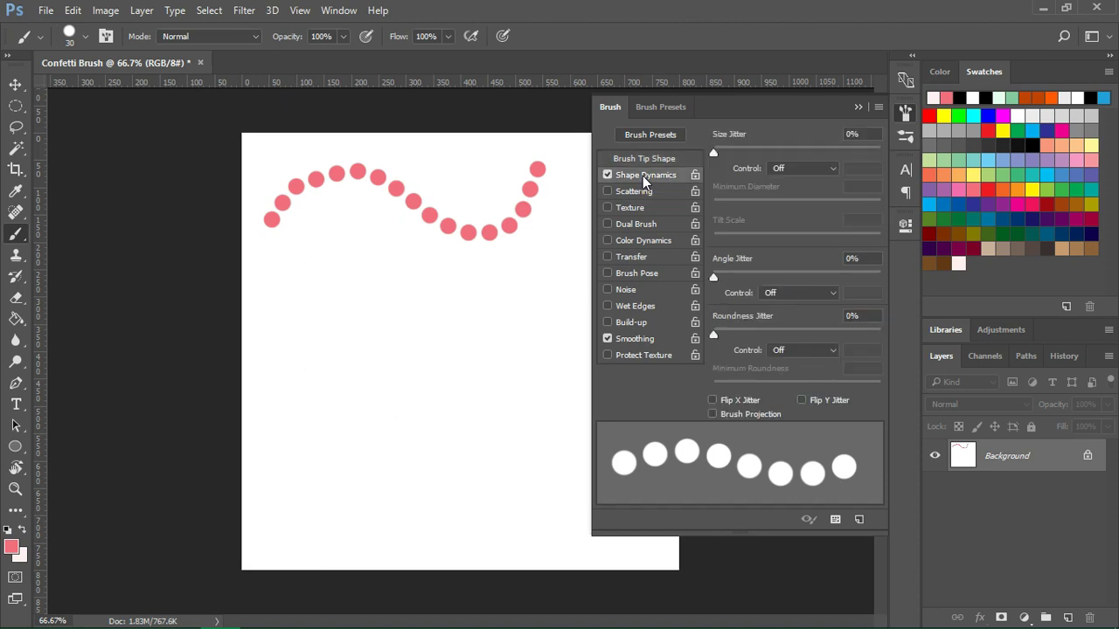
mouse_move(732, 153)
mouse_down()
mouse_move(718, 155)
mouse_move(805, 154)
mouse_up()
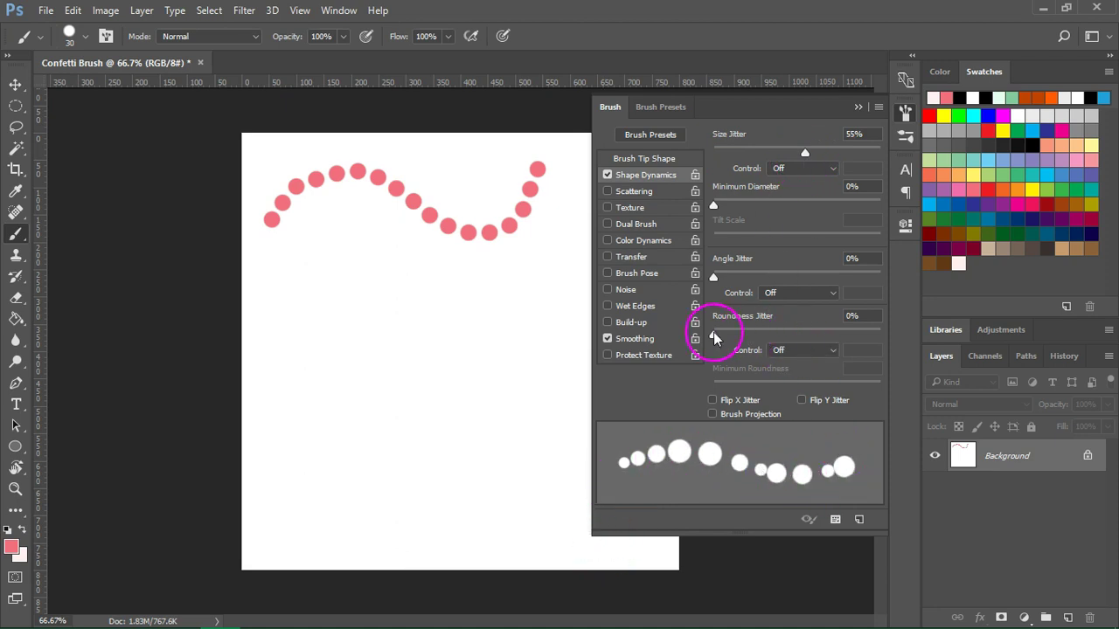
mouse_move(714, 335)
mouse_down()
mouse_move(833, 340)
mouse_move(782, 337)
mouse_move(802, 335)
mouse_up()
mouse_move(713, 278)
mouse_down()
mouse_move(807, 284)
mouse_move(706, 282)
mouse_up()
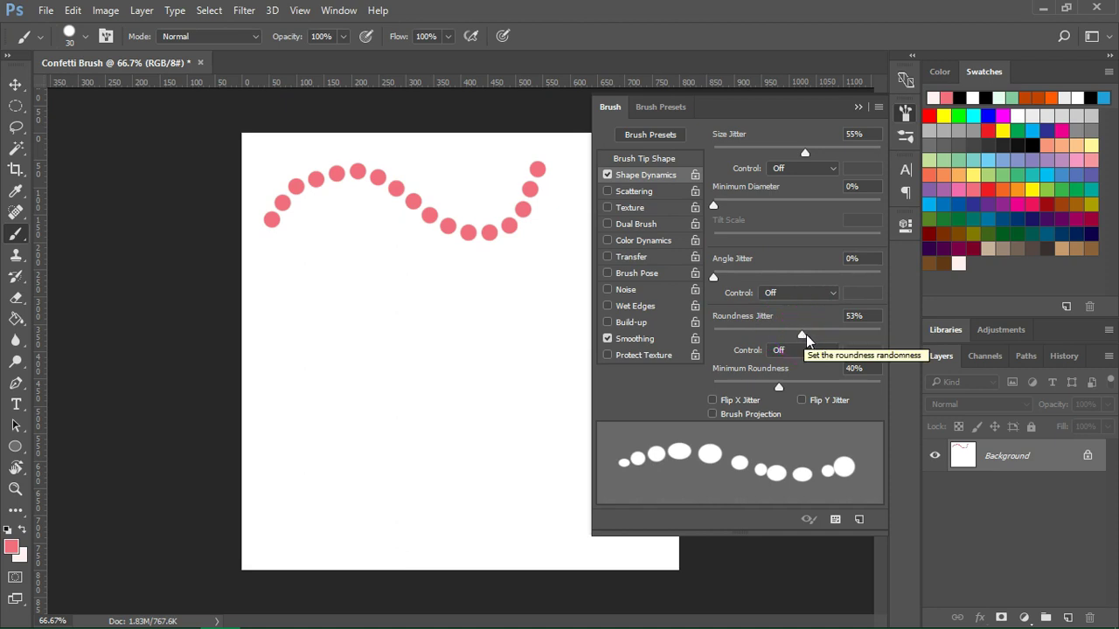
drag(806, 339, 709, 350)
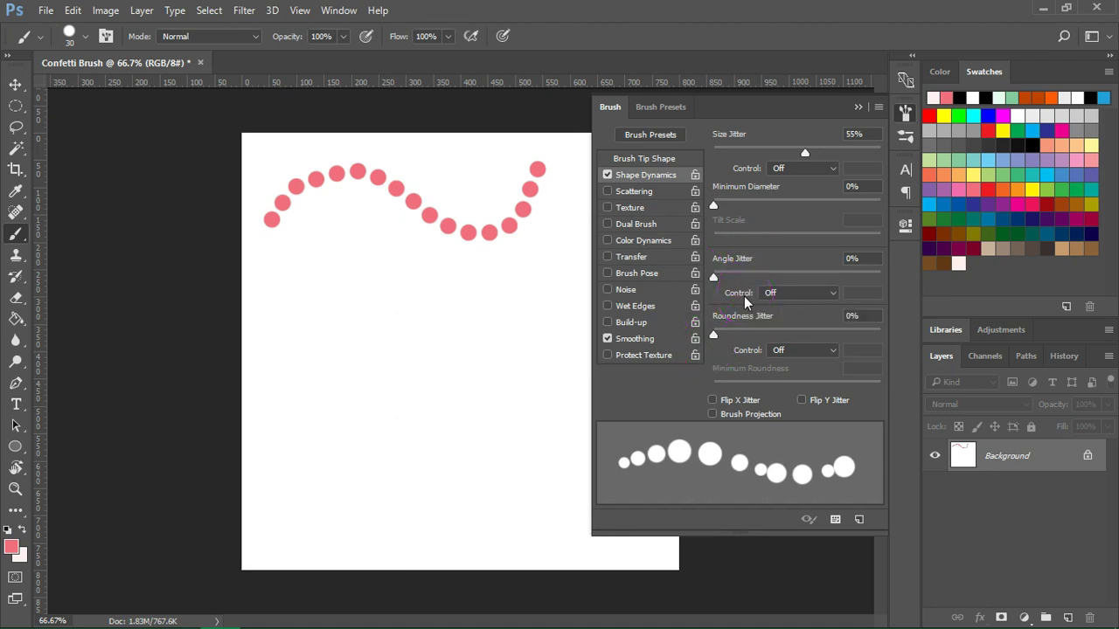
On a new layer paint a wavy dotted stroke, widen spacing to 151%, and paint another below.
key(ctrl+shift+alt+n)
mouse_move(287, 285)
mouse_down()
mouse_move(303, 262)
mouse_move(345, 248)
mouse_move(468, 289)
mouse_move(525, 266)
mouse_move(554, 232)
mouse_up()
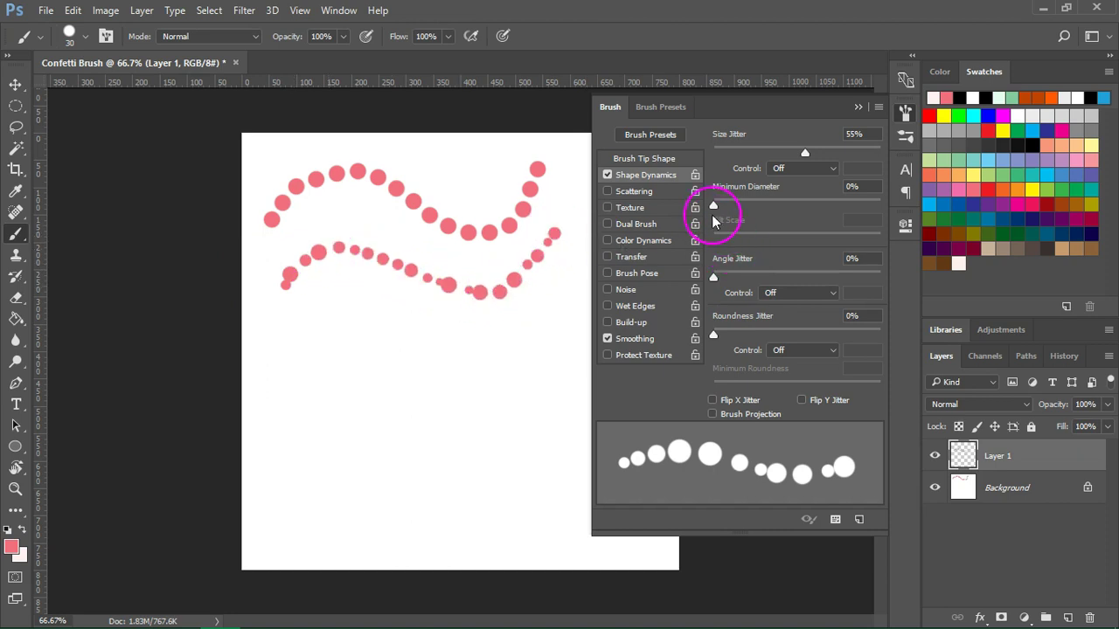
click(654, 159)
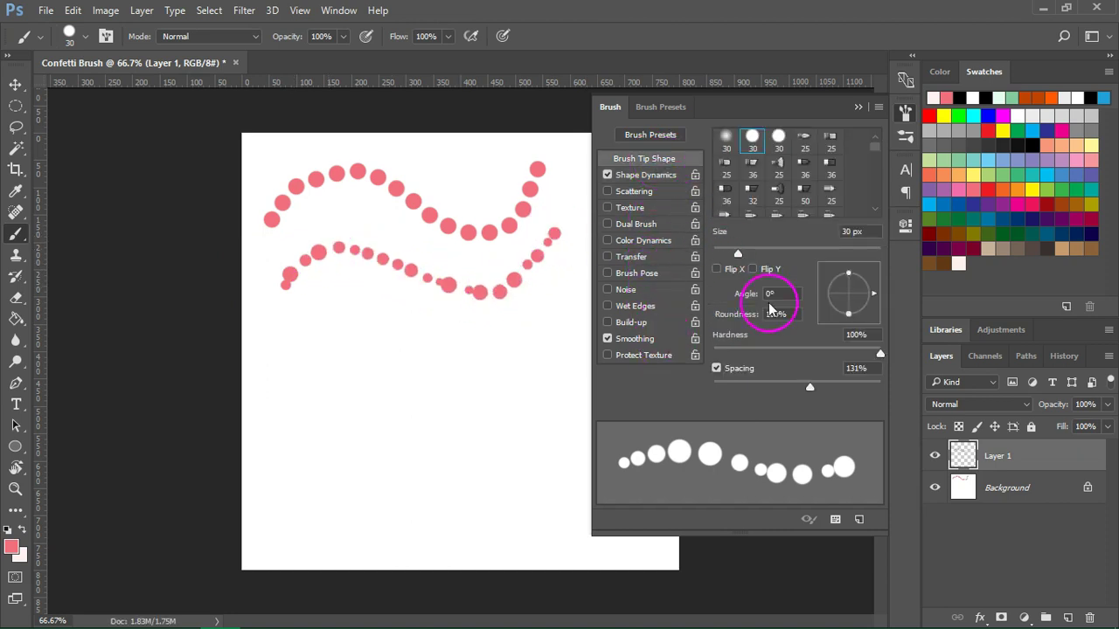
drag(813, 390, 822, 391)
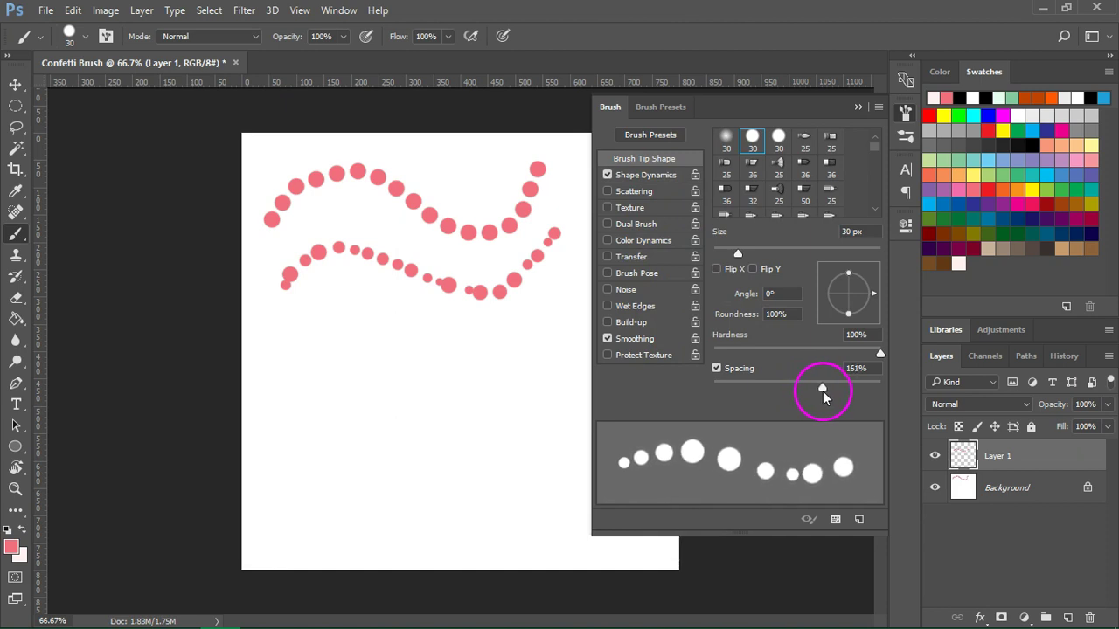
mouse_move(280, 323)
mouse_down()
mouse_move(307, 308)
mouse_move(370, 300)
mouse_move(497, 356)
mouse_move(567, 291)
mouse_up()
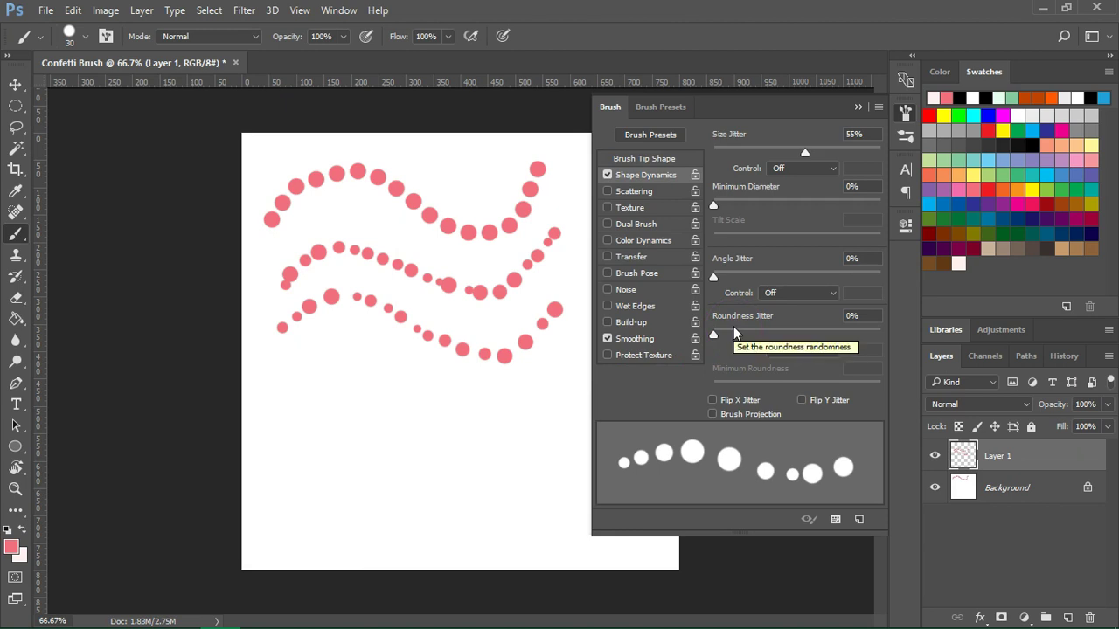
Enable Scattering on both axes with more dots per dab, and test with a few dabs.
click(647, 191)
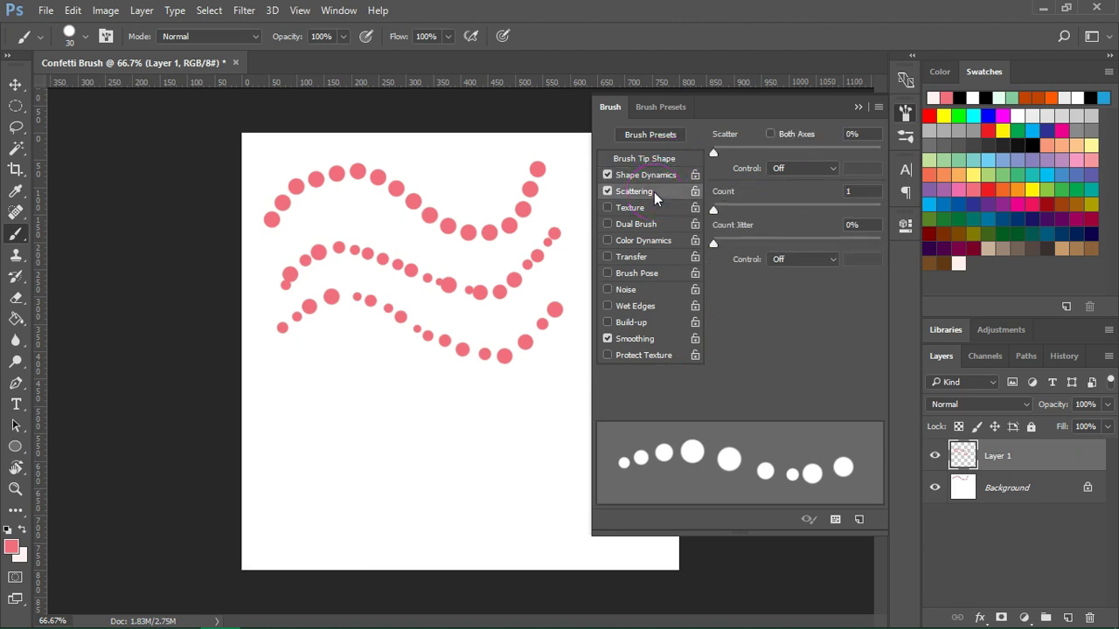
drag(714, 154, 778, 175)
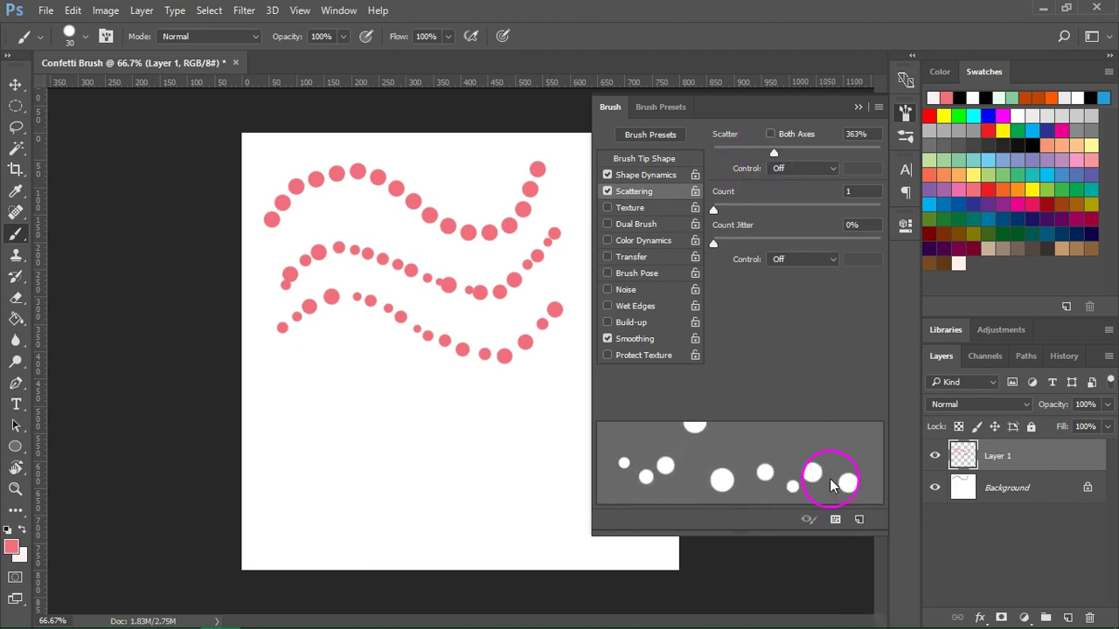
click(799, 137)
mouse_move(774, 153)
mouse_down()
mouse_move(814, 155)
mouse_move(798, 164)
mouse_up()
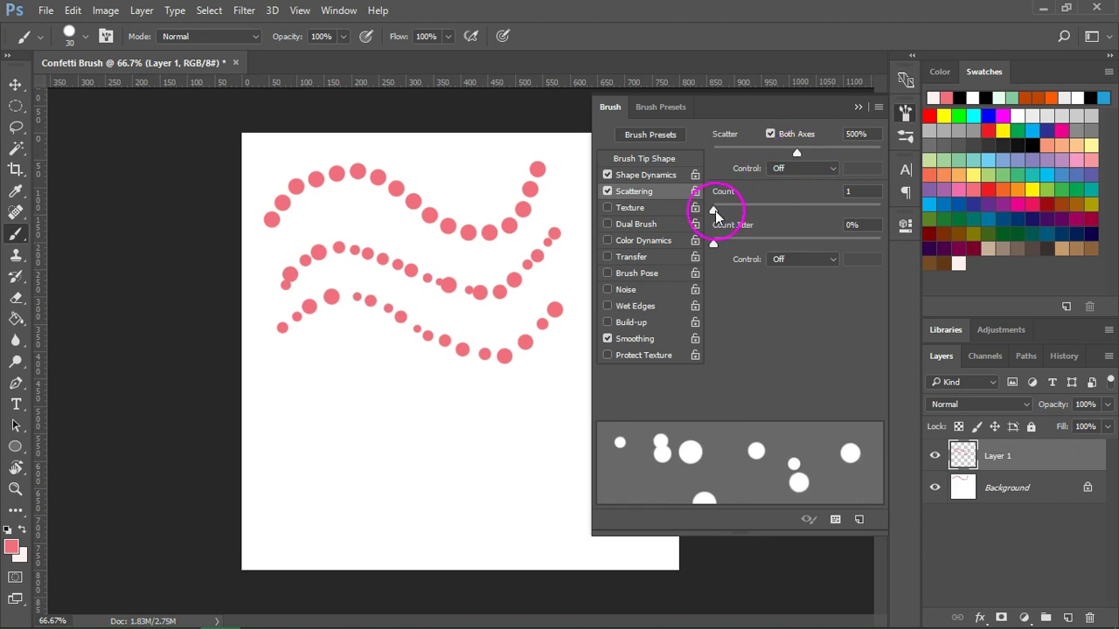
drag(716, 211, 744, 211)
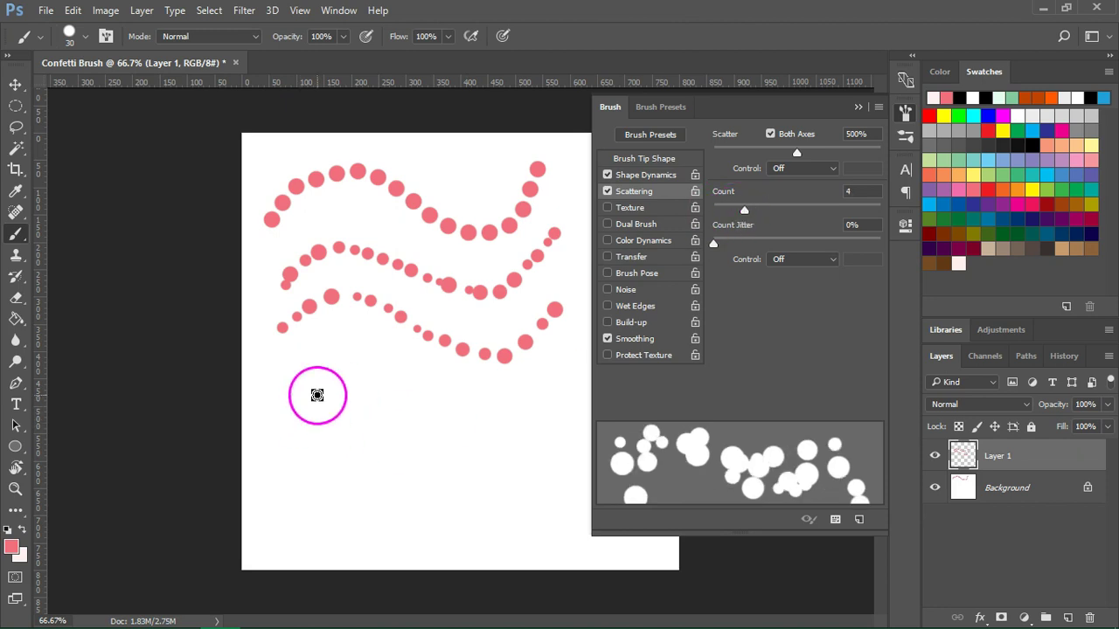
click(317, 395)
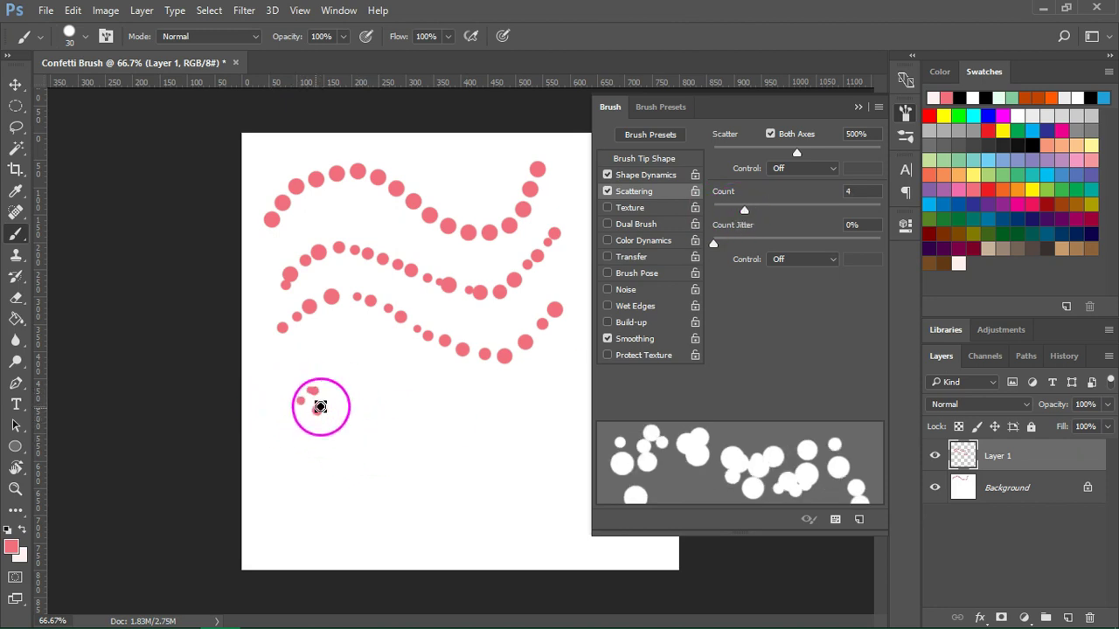
click(372, 385)
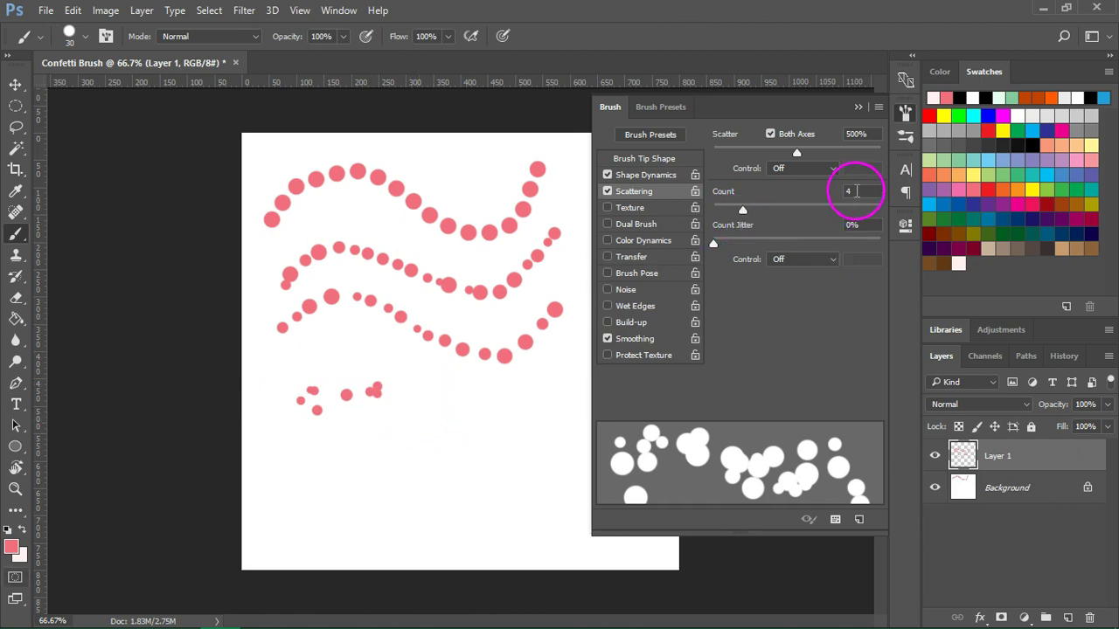
Set Count to 3, scatter to 1000%, count jitter 25%, then paint a lower-canvas confetti stroke.
text(3)
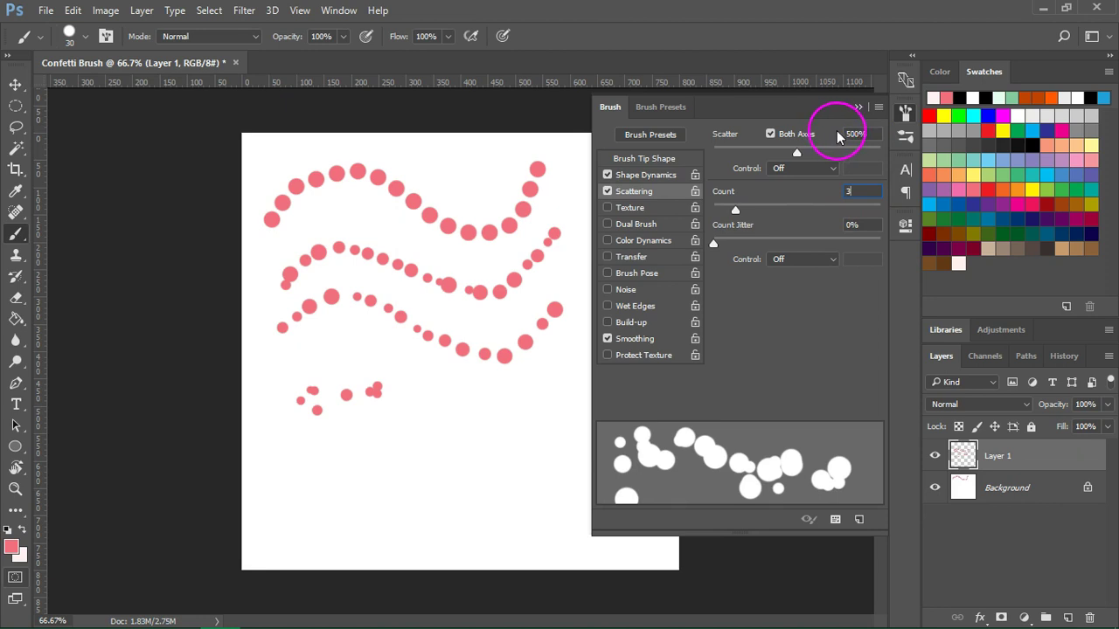
mouse_move(797, 156)
mouse_down()
mouse_move(869, 164)
mouse_move(887, 179)
mouse_up()
click(749, 261)
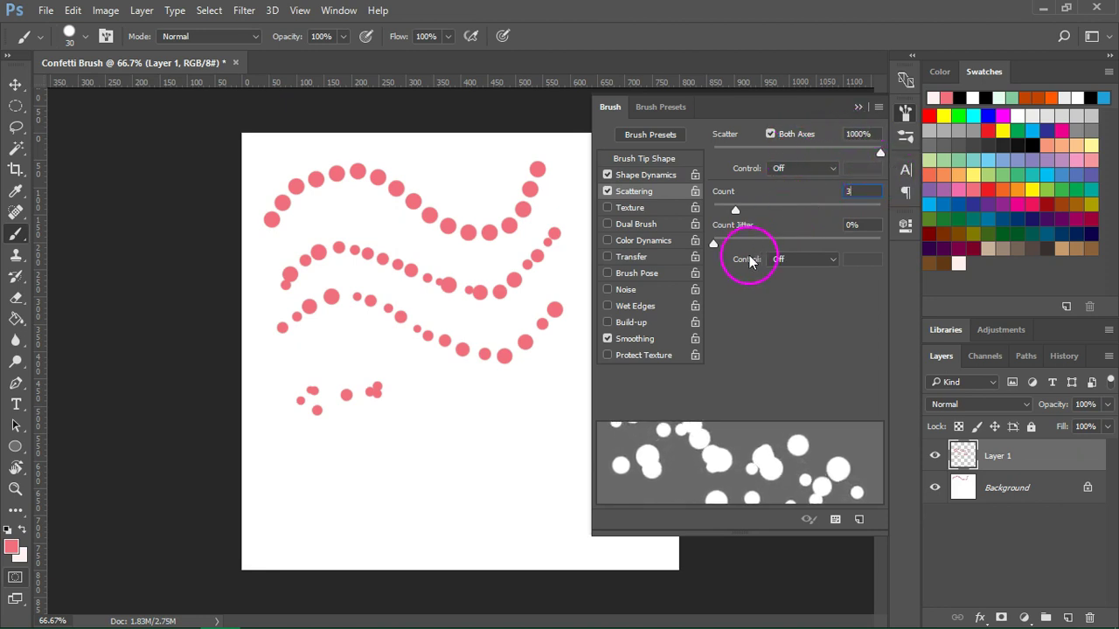
drag(714, 245, 755, 245)
mouse_move(259, 519)
mouse_down()
mouse_move(352, 473)
mouse_move(418, 477)
mouse_move(474, 505)
mouse_move(539, 518)
mouse_move(600, 511)
mouse_move(644, 486)
mouse_up()
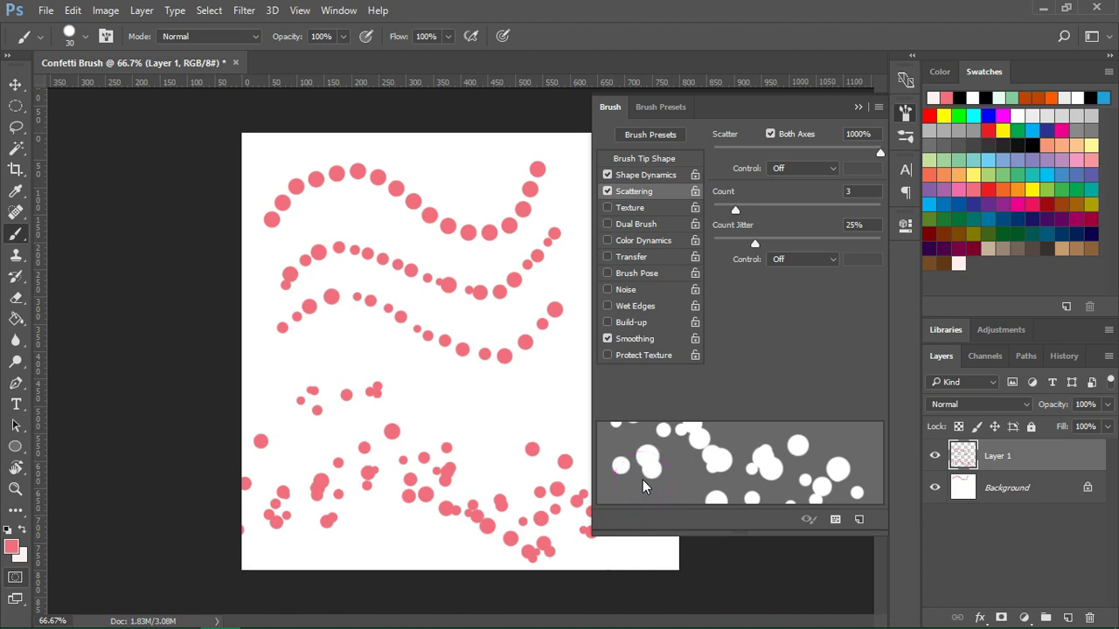
Hide Layer 1, add Layer 2, set spacing to 220%, and paint a confetti band across the middle.
click(935, 456)
click(1066, 618)
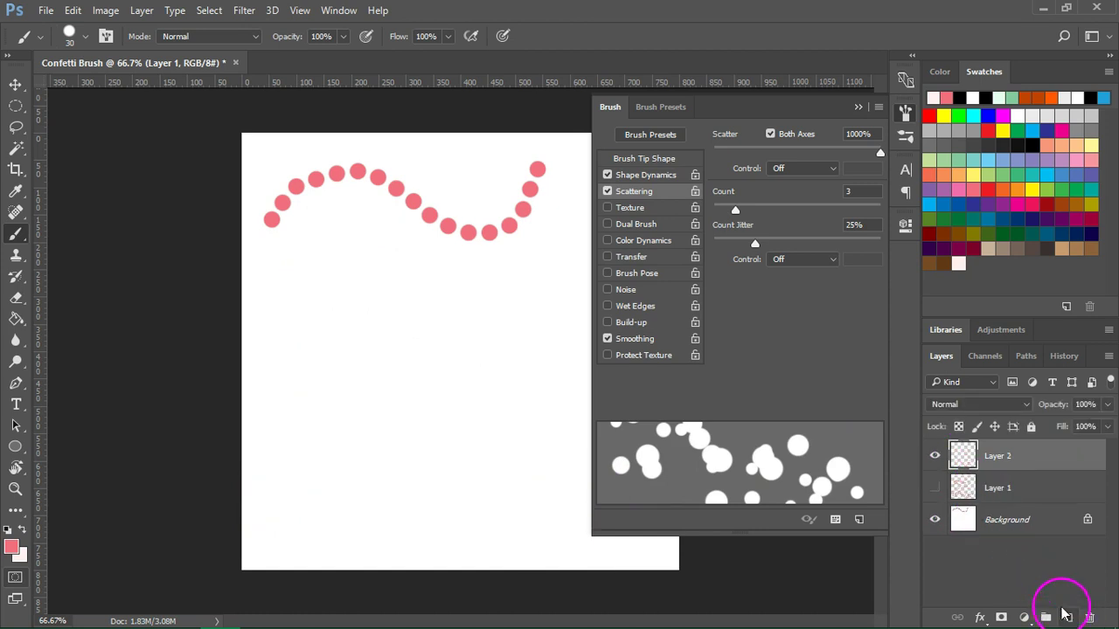
click(634, 158)
drag(820, 393, 841, 390)
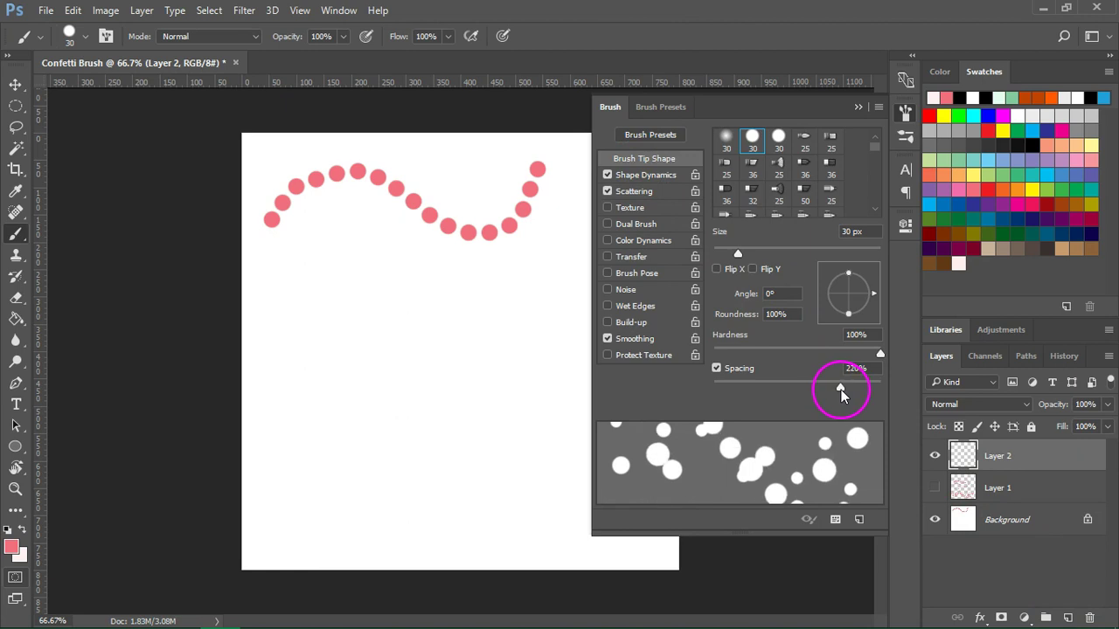
mouse_move(272, 318)
mouse_down()
mouse_move(331, 264)
mouse_move(552, 307)
mouse_move(599, 278)
mouse_up()
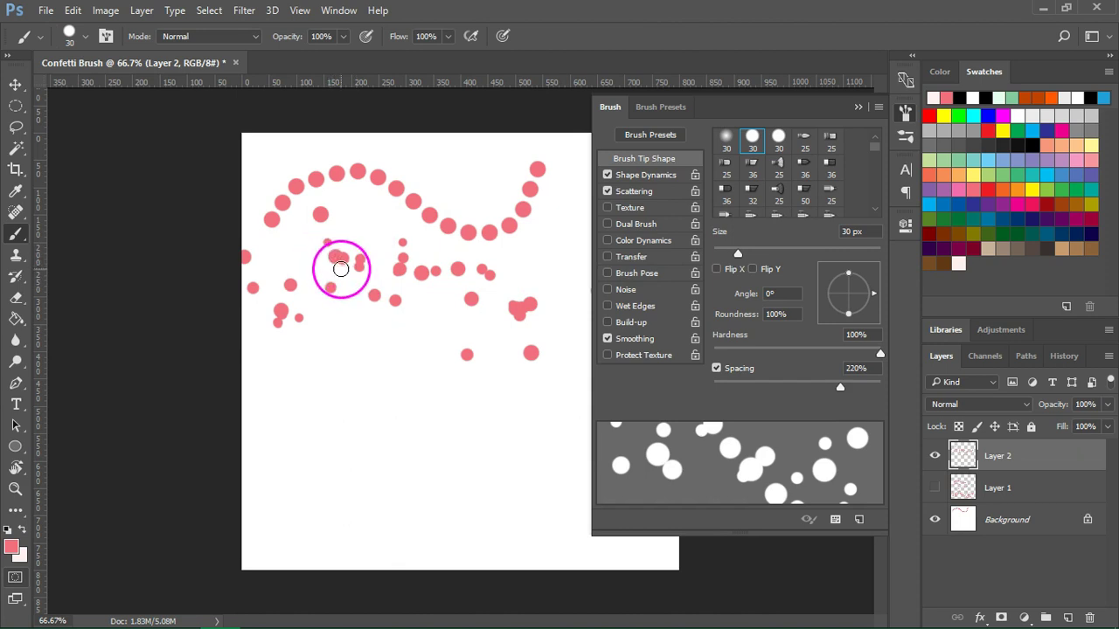
Enable Transfer with 32% flow jitter and paint a semi-transparent confetti test stroke.
click(631, 257)
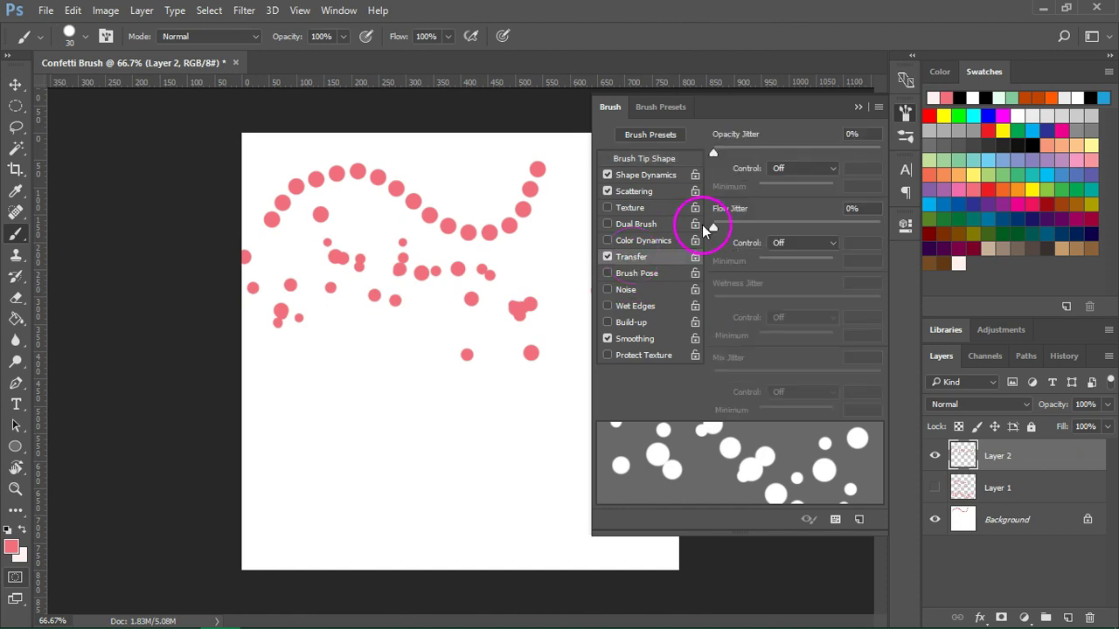
drag(722, 229, 764, 241)
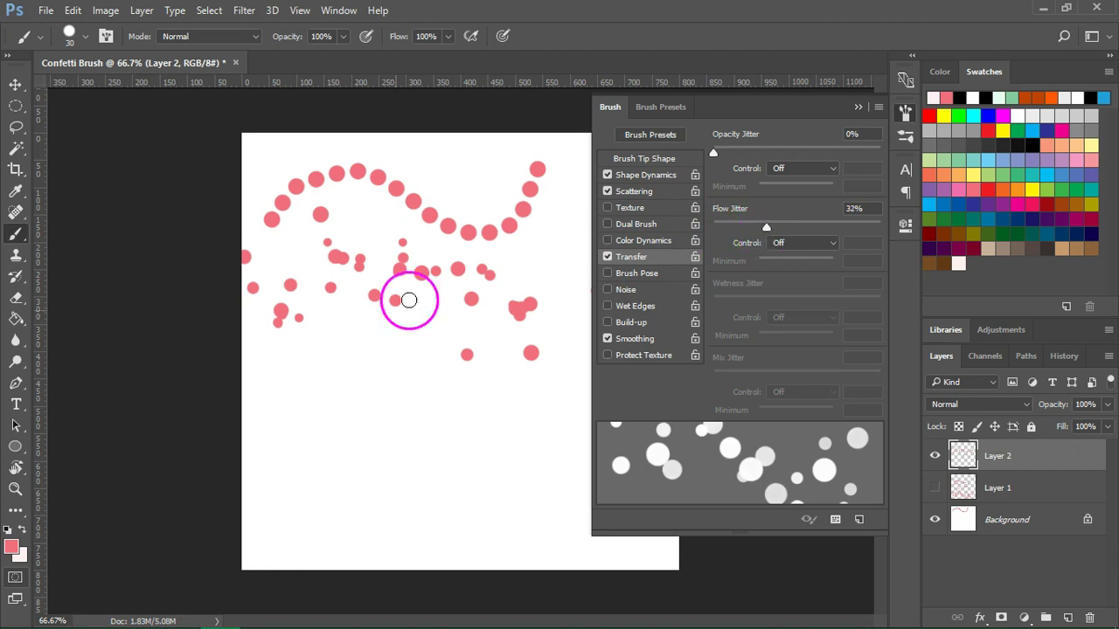
mouse_move(282, 429)
mouse_down()
mouse_move(271, 420)
mouse_move(367, 411)
mouse_move(510, 442)
mouse_move(574, 405)
mouse_move(571, 416)
mouse_up()
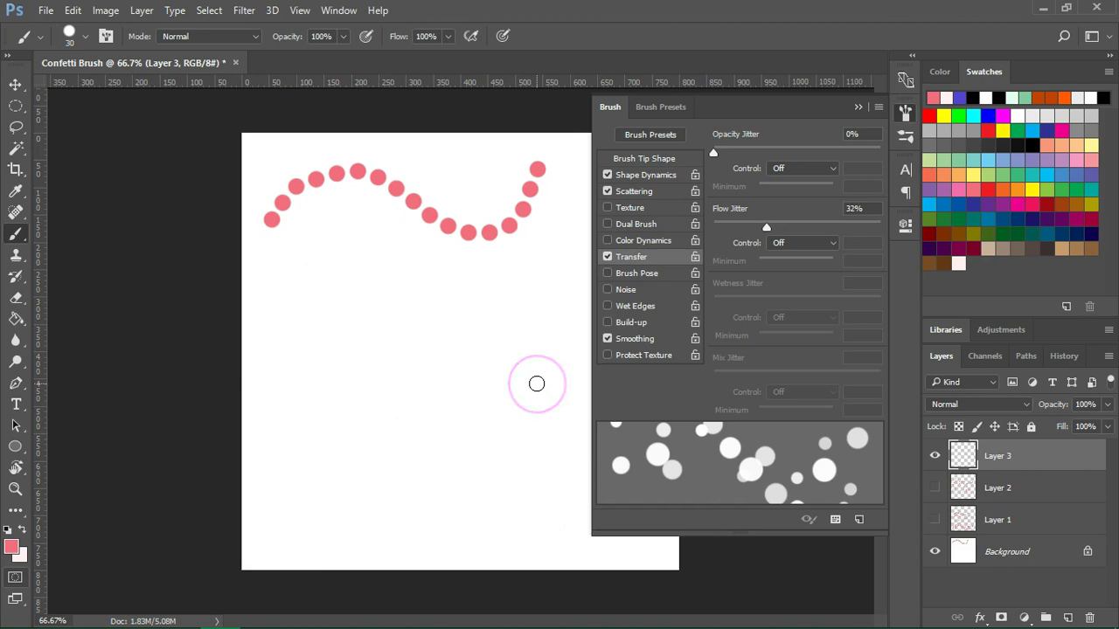
Turn on Color Dynamics per tip with 50% foreground/background jitter and paint a two-tone pink stroke.
click(657, 243)
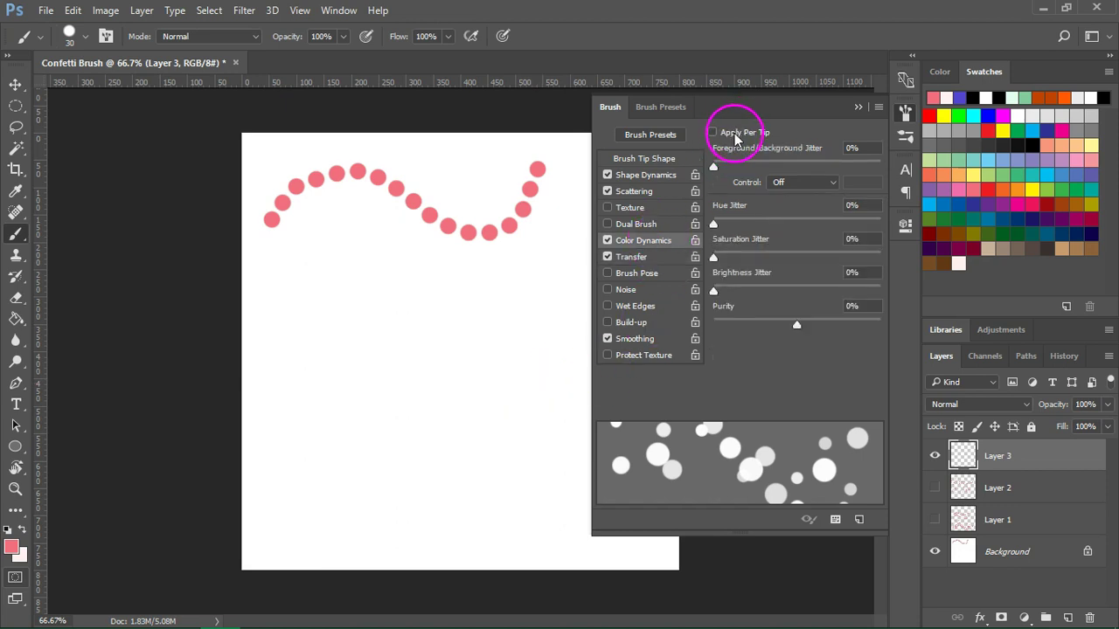
click(737, 134)
click(712, 168)
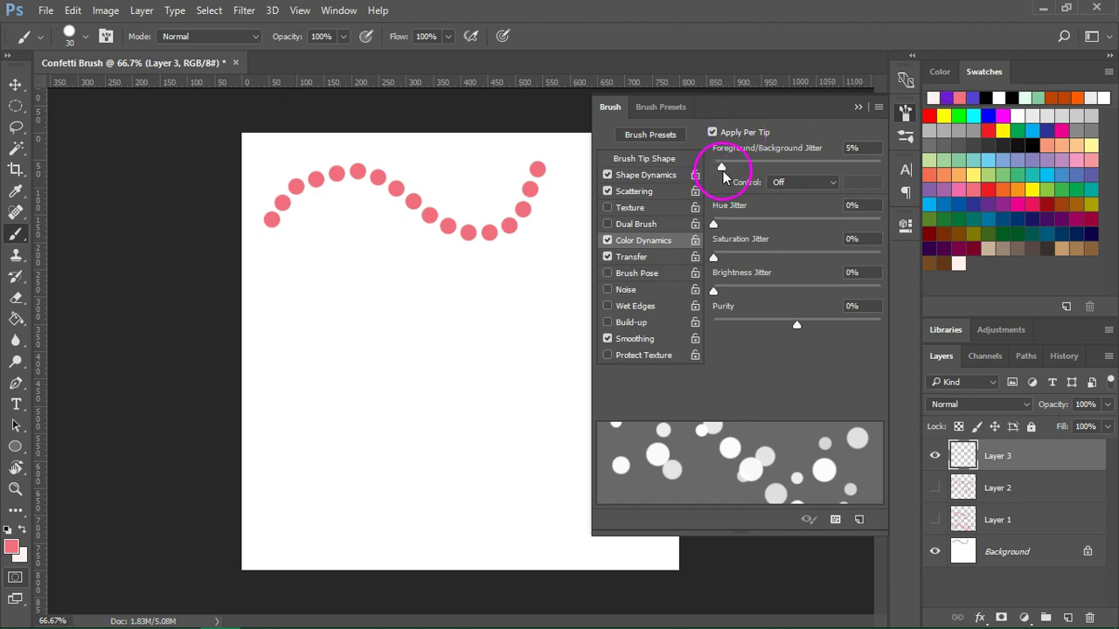
drag(723, 172, 797, 193)
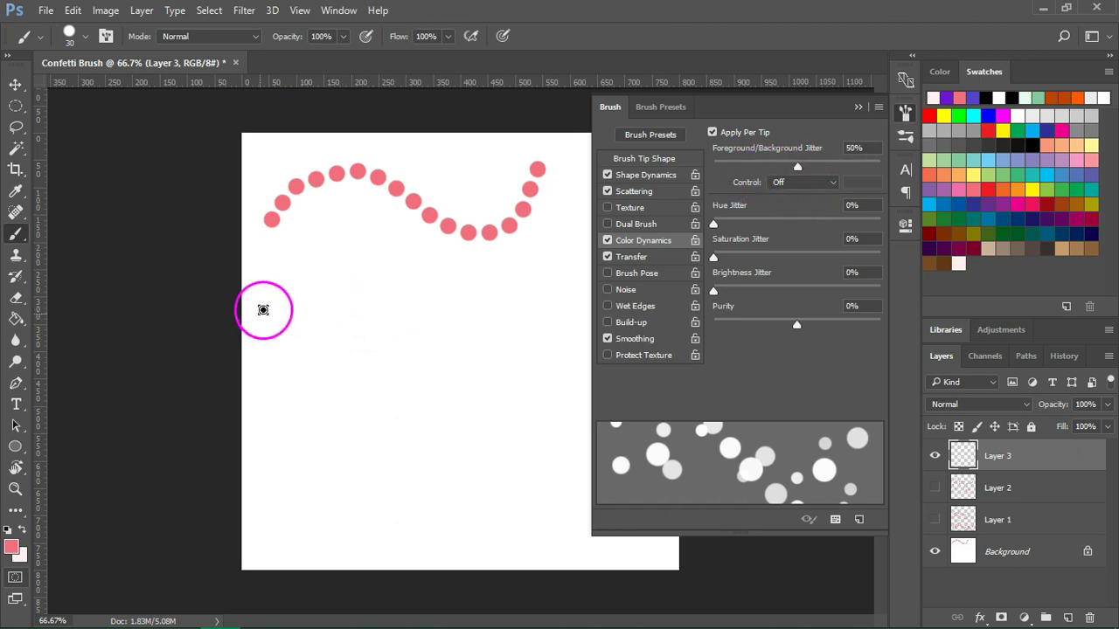
mouse_move(262, 307)
mouse_down()
mouse_move(328, 261)
mouse_move(509, 300)
mouse_move(562, 260)
mouse_up()
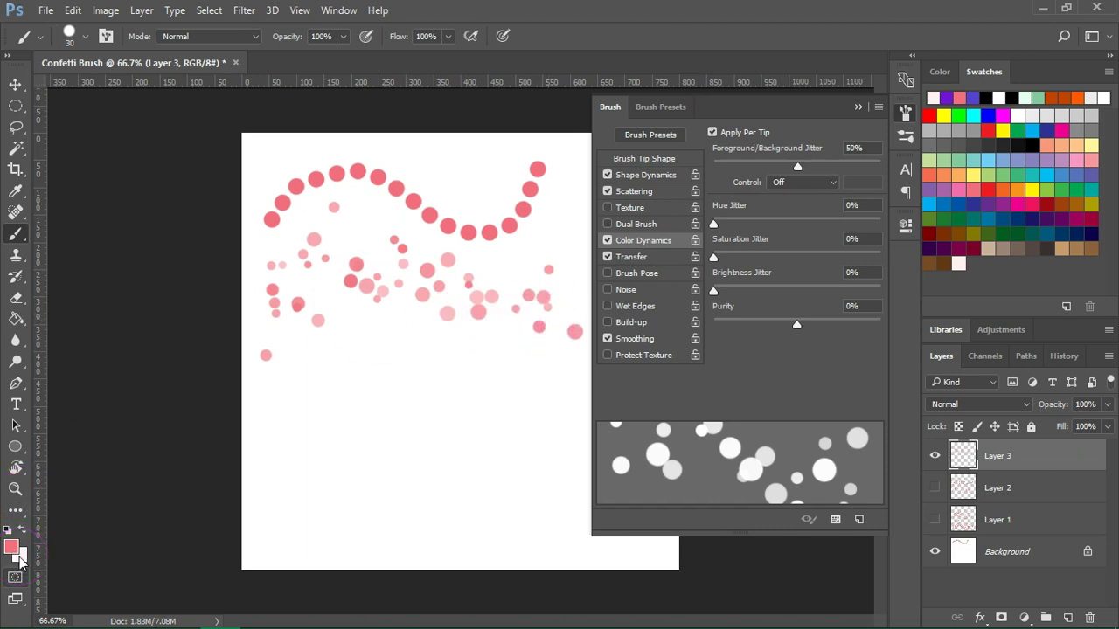
Set the background colour to dark blue #2e3192, add 50% hue jitter, and paint multicoloured test strokes.
click(375, 350)
click(13, 559)
click(21, 557)
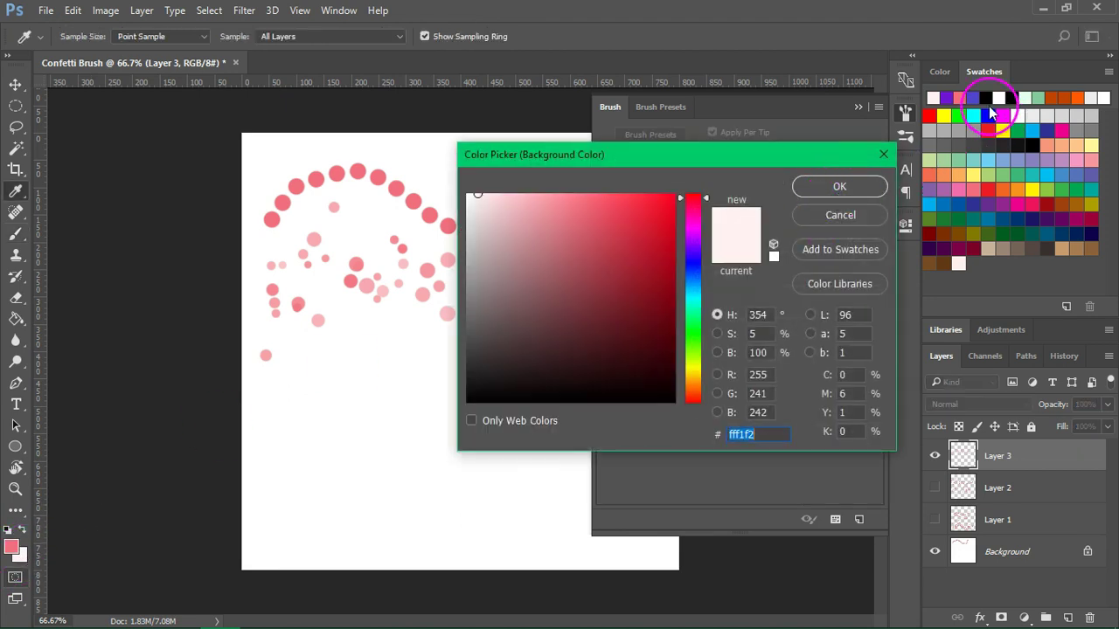
click(951, 126)
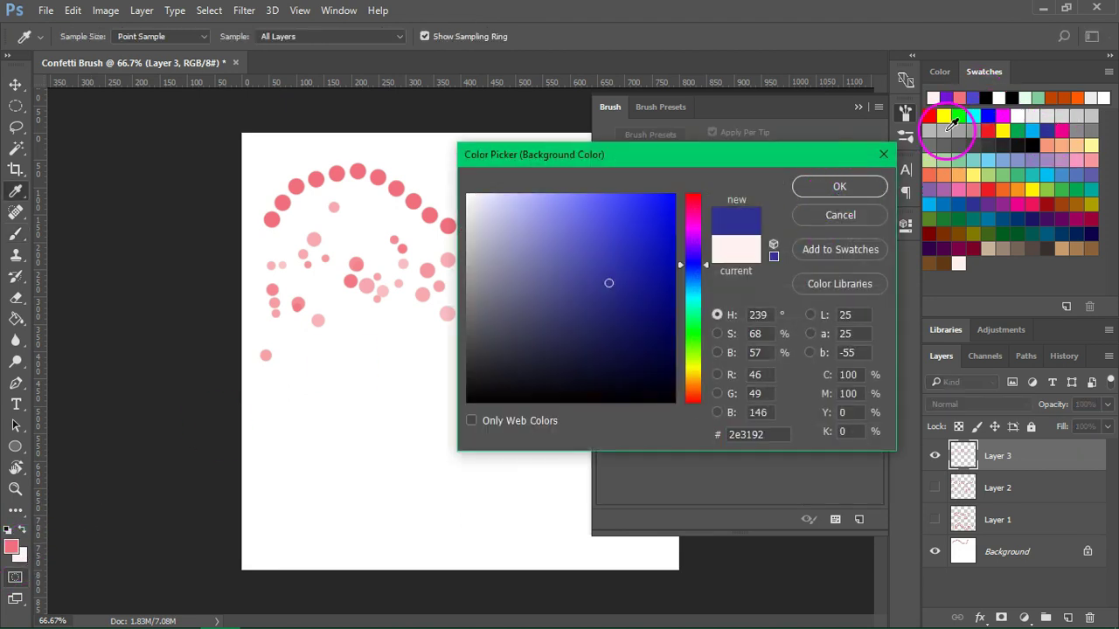
click(834, 191)
mouse_move(262, 407)
mouse_down()
mouse_move(315, 328)
mouse_move(377, 331)
mouse_move(428, 358)
mouse_move(523, 371)
mouse_move(570, 348)
mouse_move(572, 333)
mouse_move(297, 397)
mouse_up()
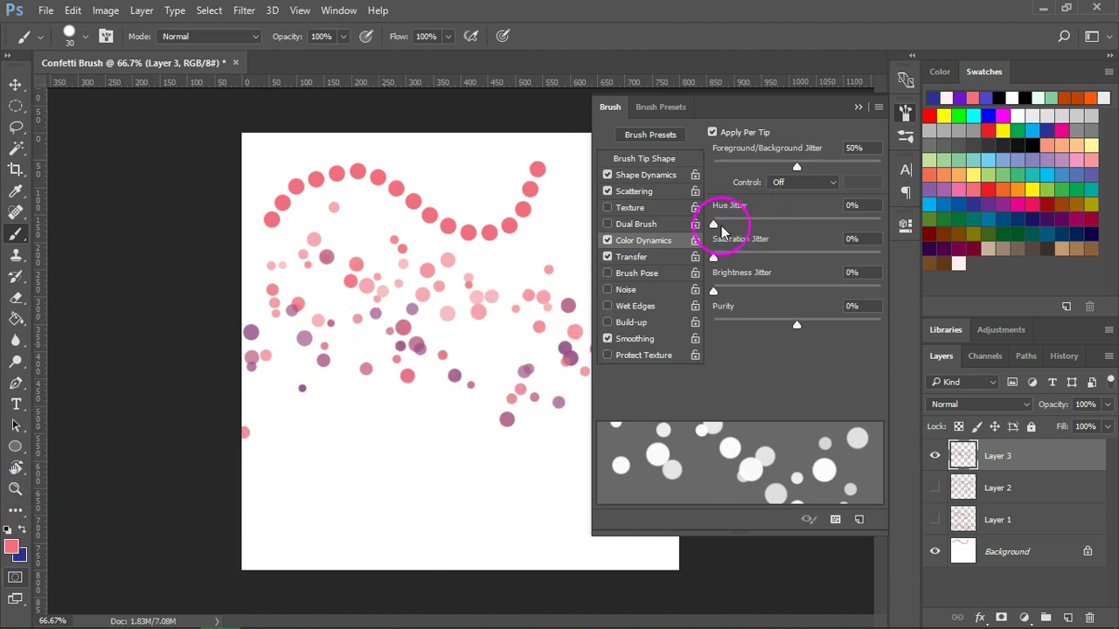
drag(776, 228, 797, 231)
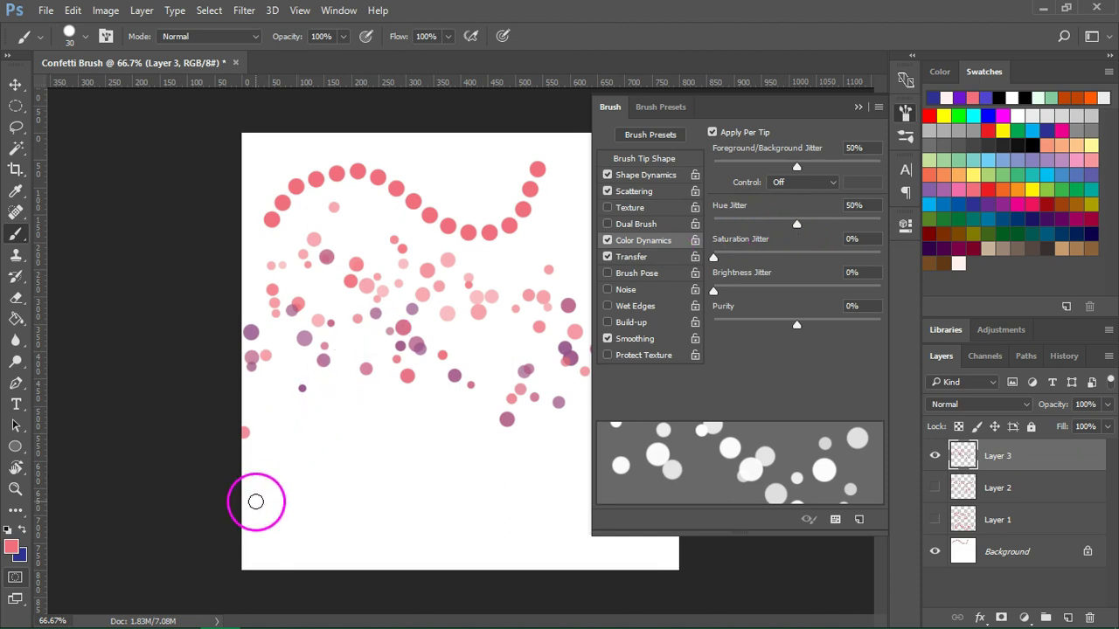
mouse_move(253, 502)
mouse_down()
mouse_move(284, 461)
mouse_move(344, 449)
mouse_move(462, 483)
mouse_move(559, 483)
mouse_move(613, 454)
mouse_move(624, 429)
mouse_up()
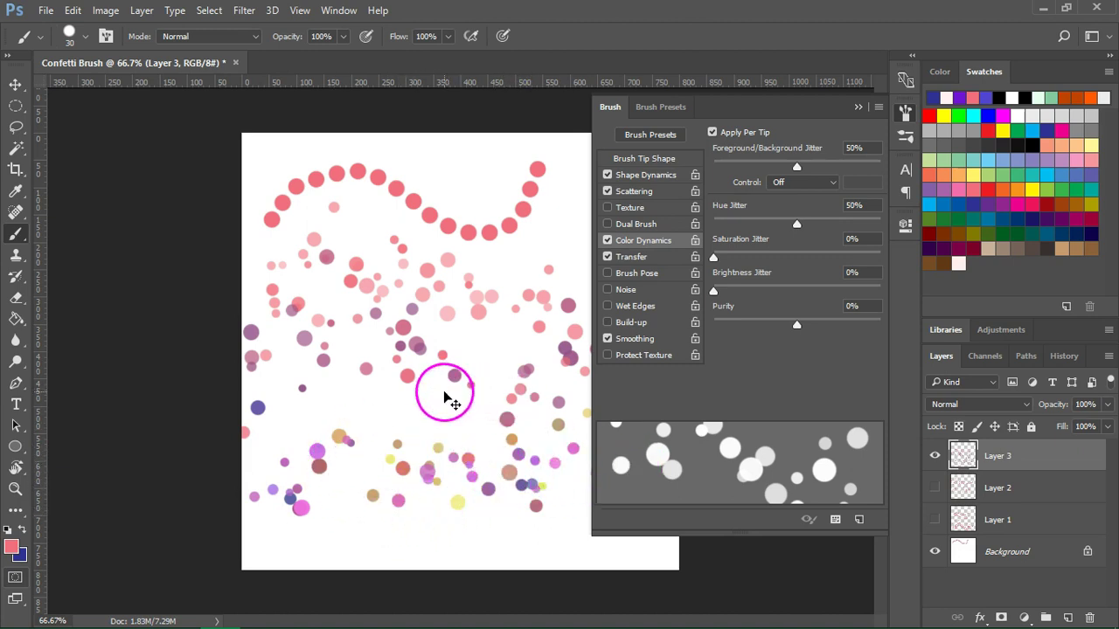
Hide Layer 3, add Layer 4, set saturation jitter to 100%, and paint a vivid confetti stroke.
click(934, 456)
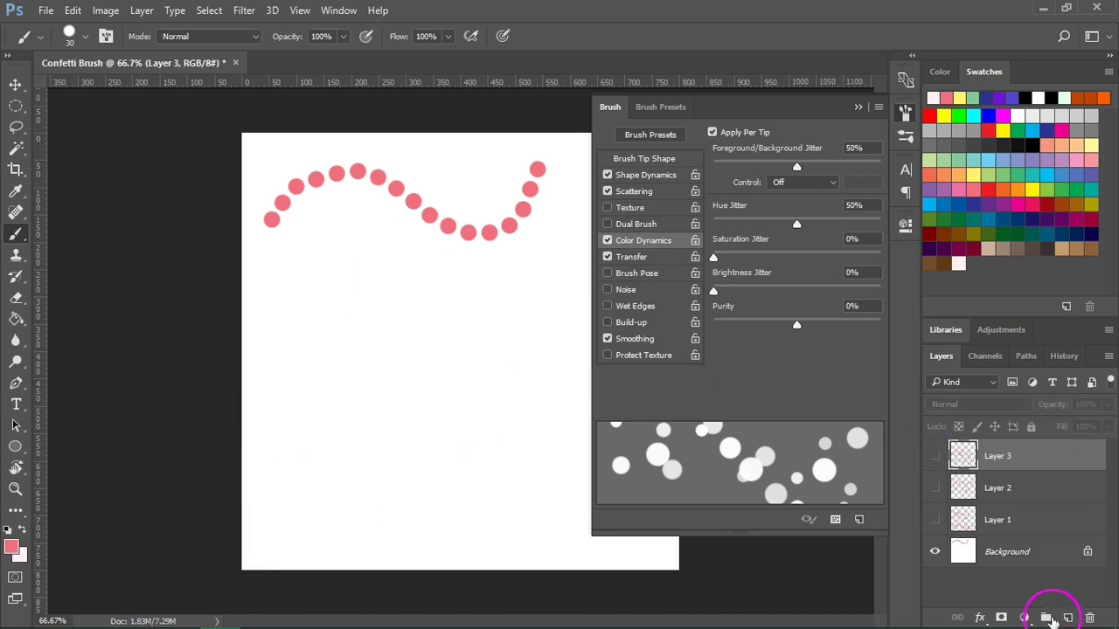
click(1068, 618)
drag(714, 259, 881, 286)
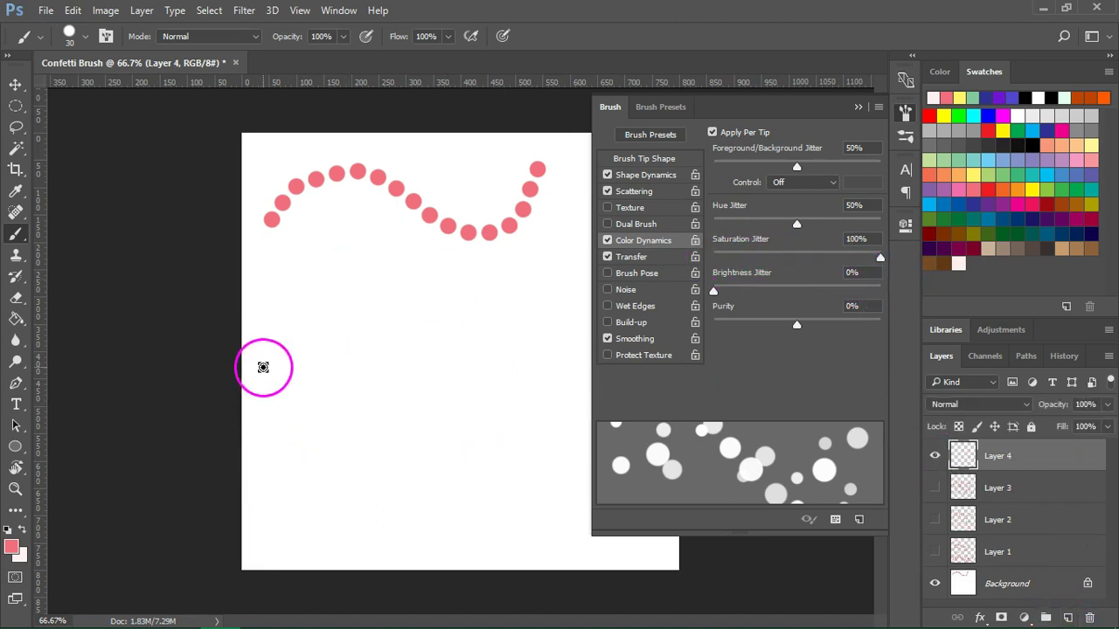
mouse_move(262, 368)
mouse_down()
mouse_move(310, 322)
mouse_move(393, 310)
mouse_move(459, 349)
mouse_move(602, 375)
mouse_up()
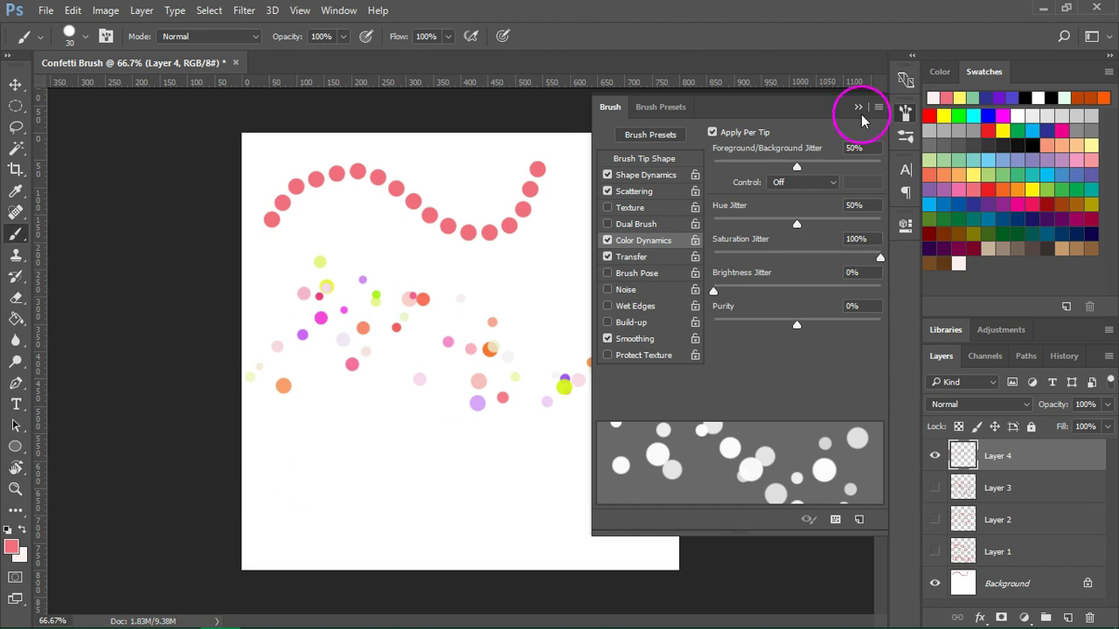
click(904, 112)
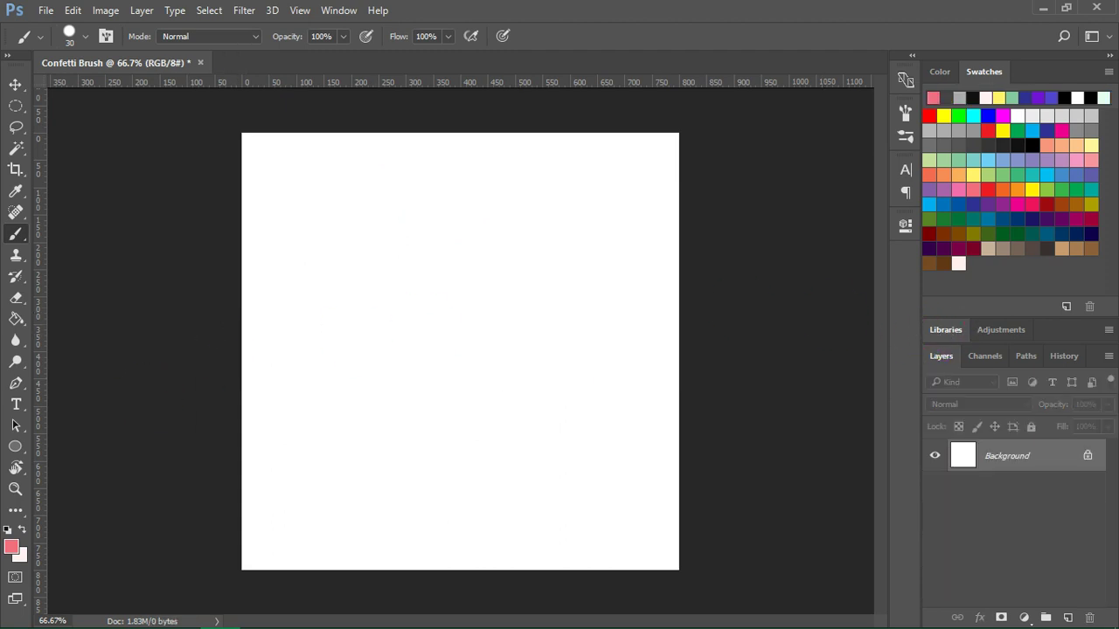
Set the Pen tool to Shape mode with a black fill.
click(16, 383)
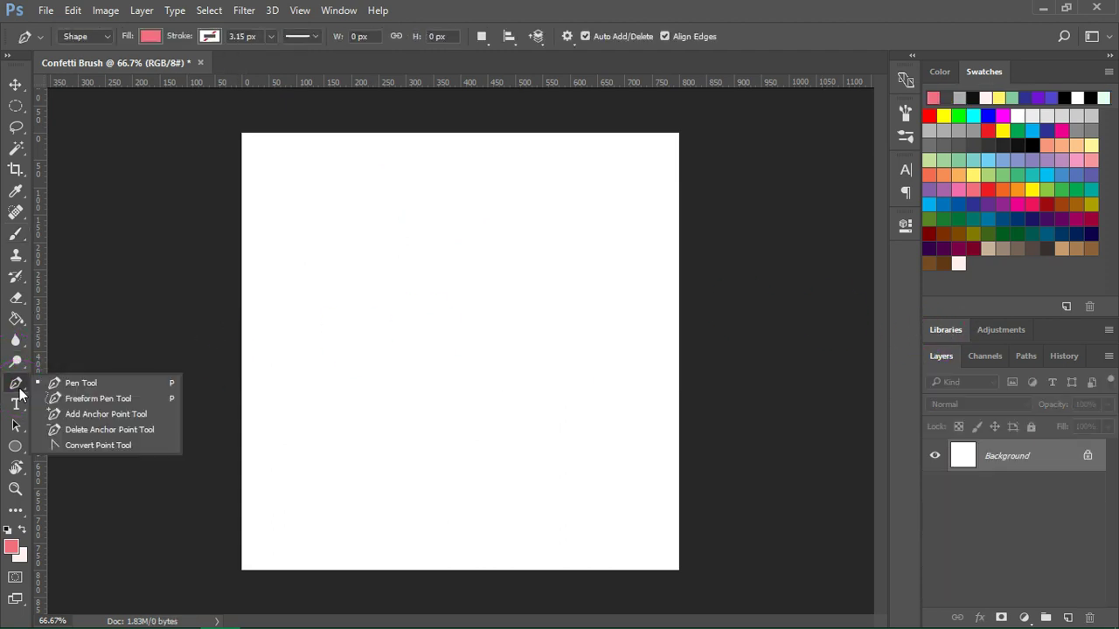
click(107, 35)
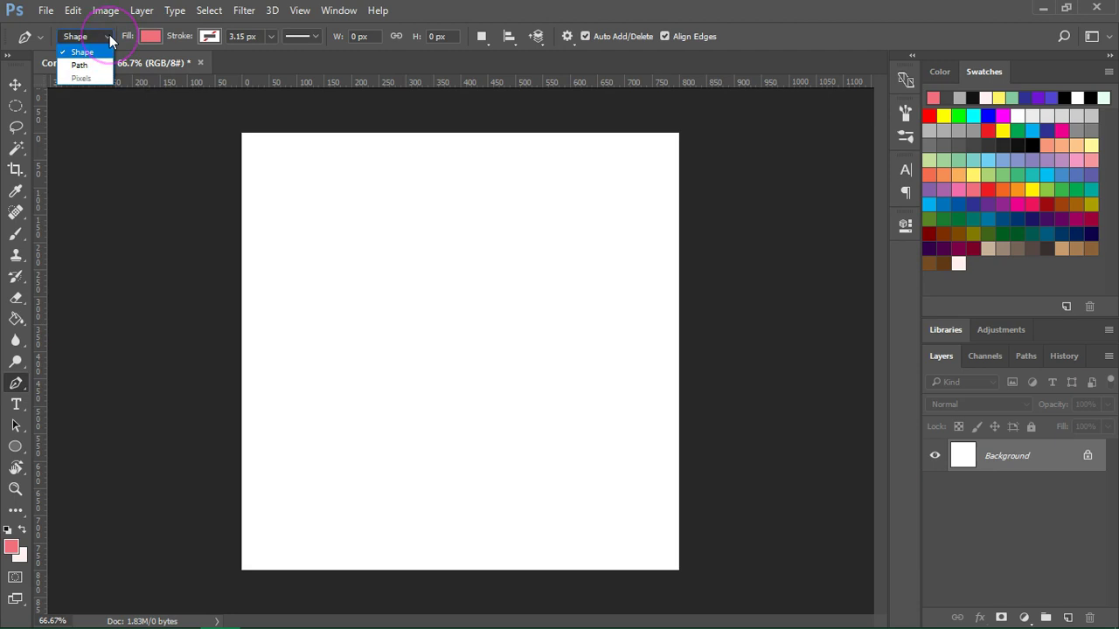
click(109, 35)
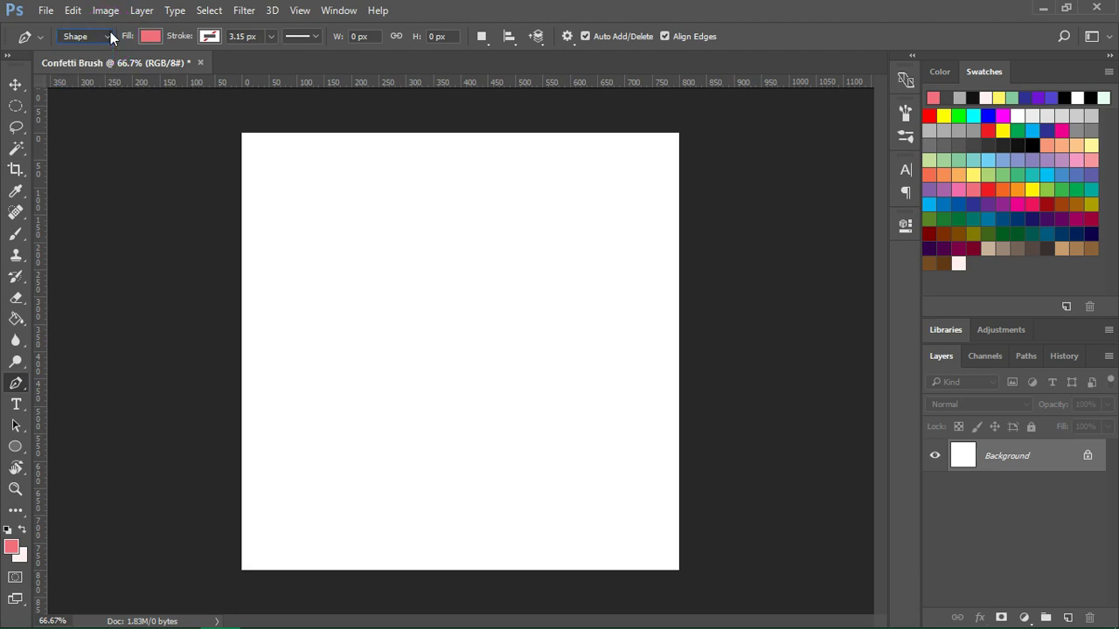
click(150, 37)
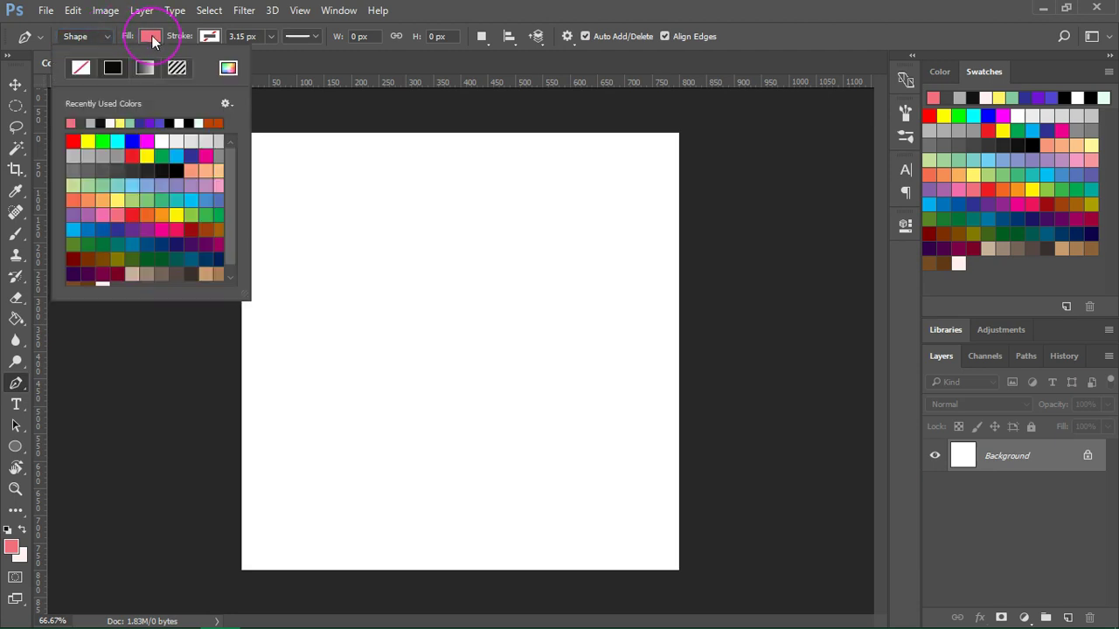
click(166, 169)
Draw a black triangle and a dark gray quadrilateral in the upper left.
click(310, 166)
click(264, 283)
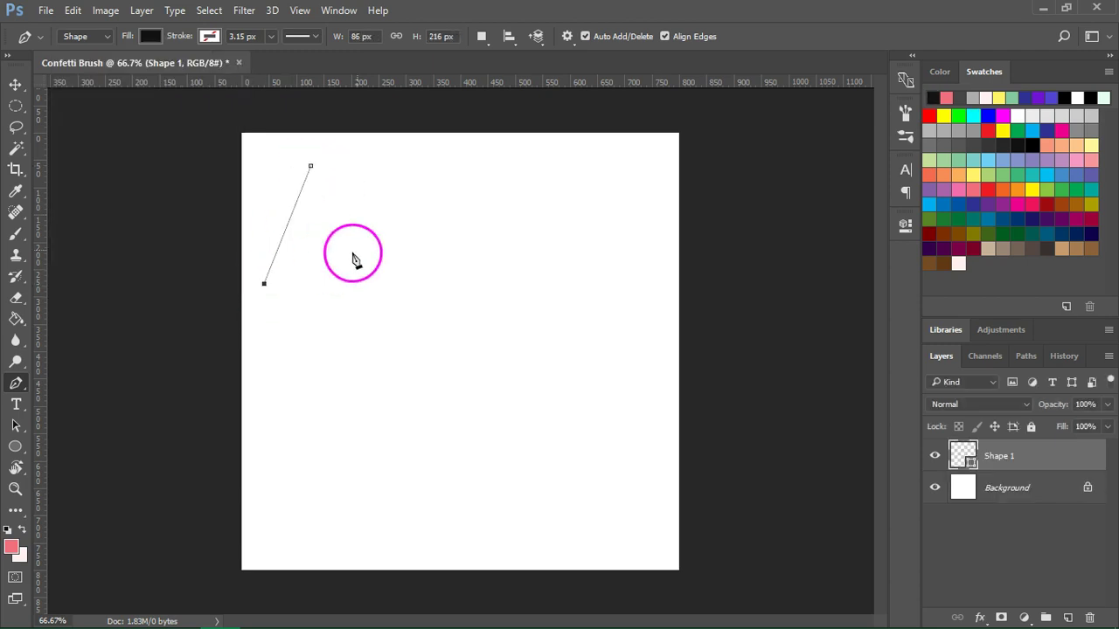
click(374, 242)
click(310, 165)
click(150, 36)
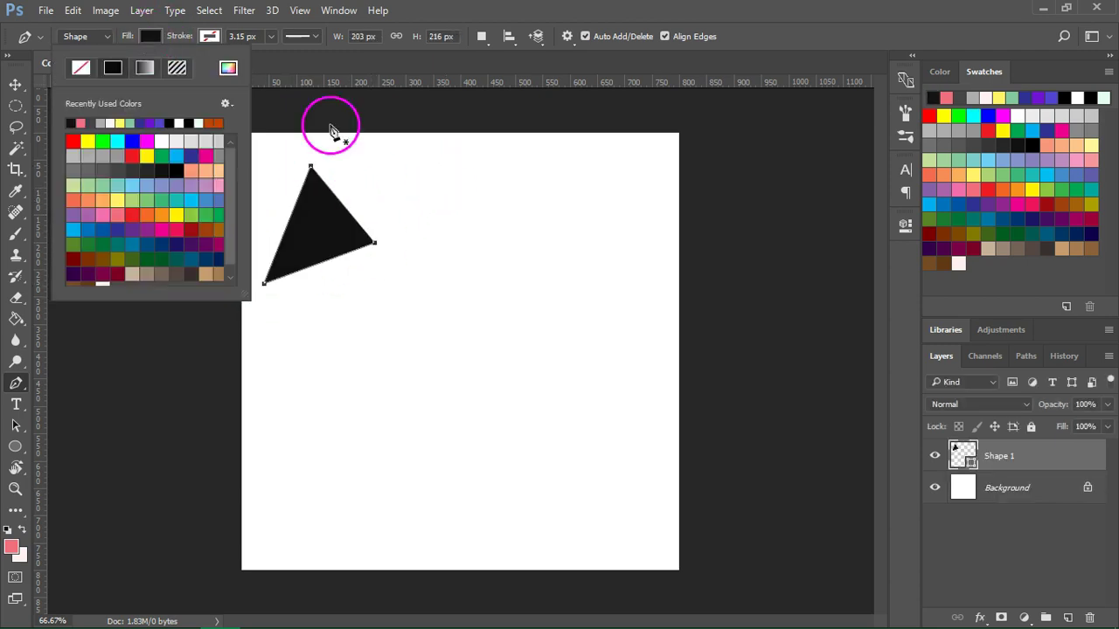
click(463, 193)
click(413, 319)
click(548, 291)
click(150, 36)
click(117, 155)
Draw a light gray quadrilateral and a darker gray triangle in the middle of the canvas.
click(325, 314)
click(273, 399)
click(373, 453)
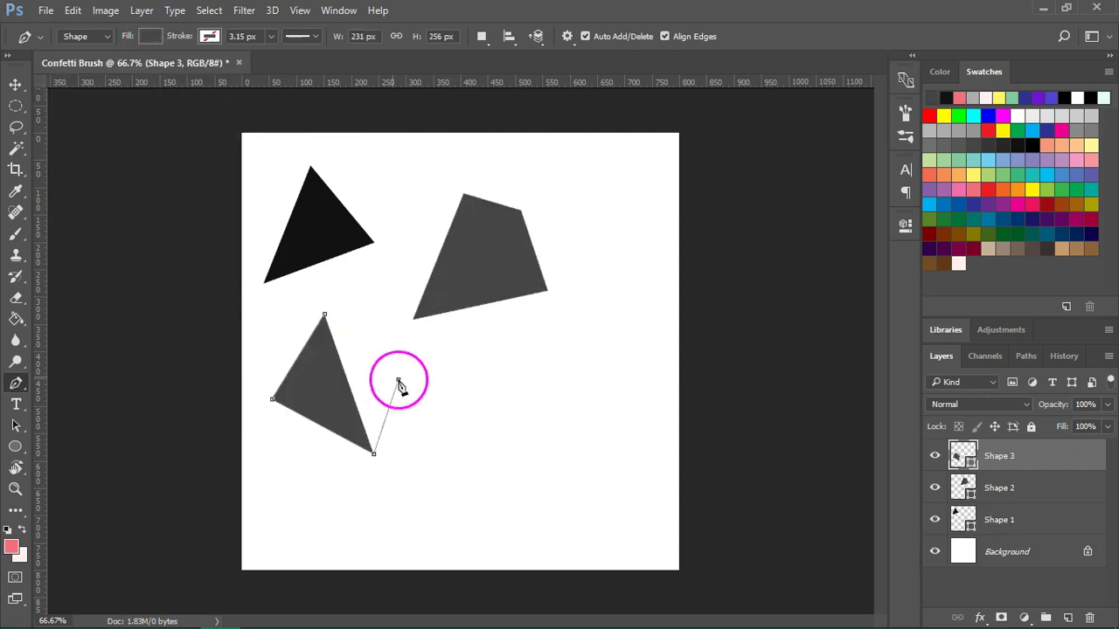
click(398, 384)
click(151, 36)
click(102, 156)
click(562, 327)
click(503, 445)
click(612, 417)
click(151, 36)
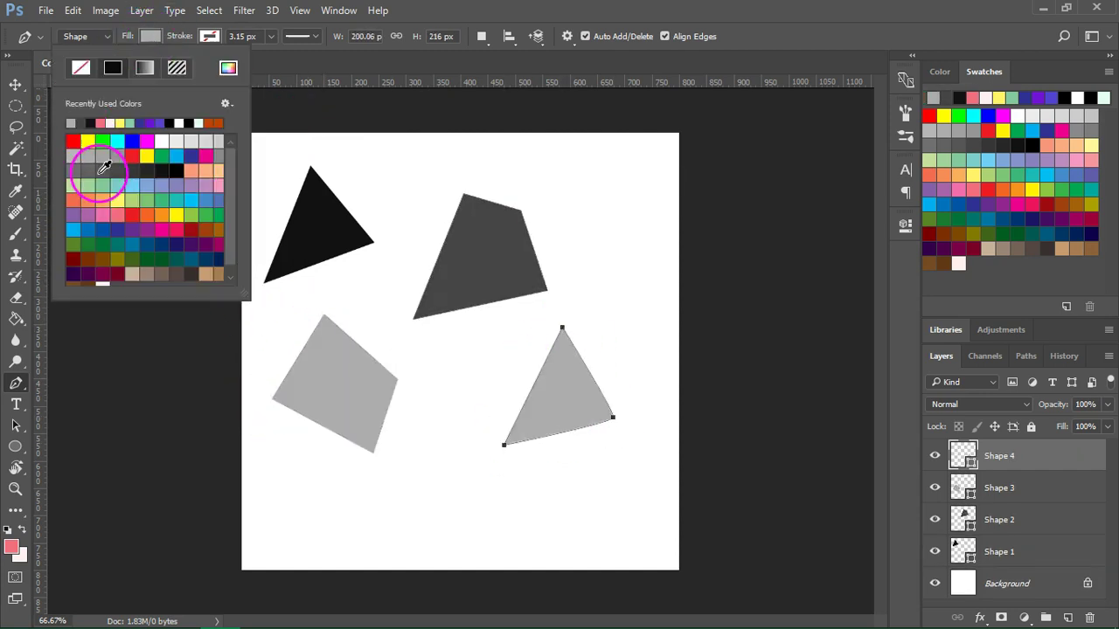
click(102, 168)
Draw a tall narrow light gray triangle.
click(444, 400)
click(398, 529)
click(468, 523)
click(444, 400)
click(150, 36)
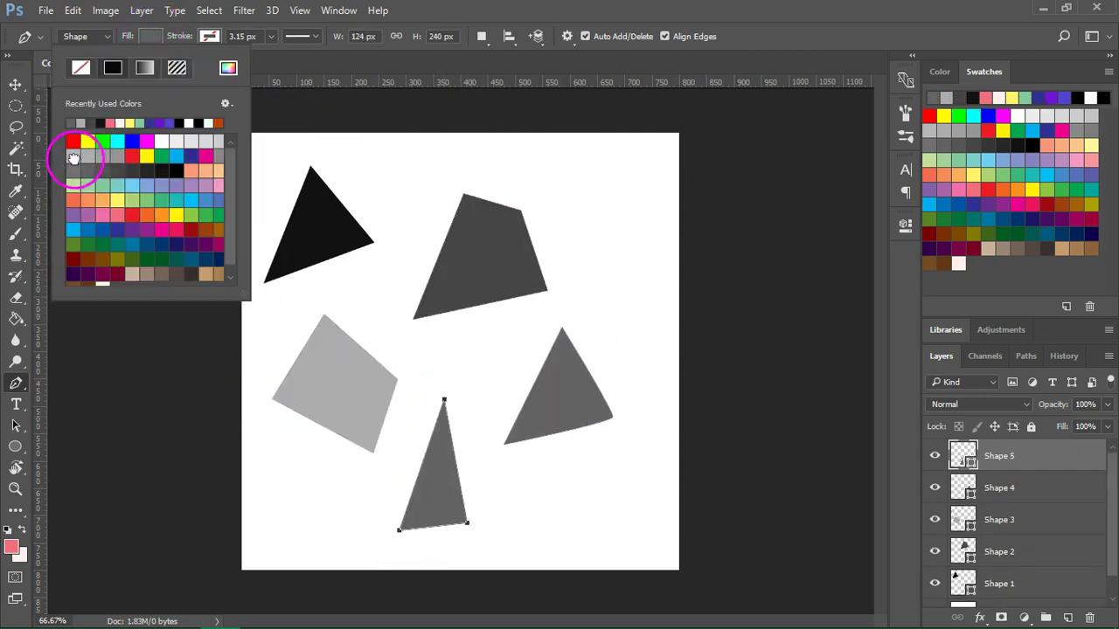
click(73, 158)
Draw a dark gray quadrilateral in the lower left.
click(292, 468)
click(273, 542)
click(358, 535)
click(343, 486)
click(292, 468)
click(150, 35)
click(131, 171)
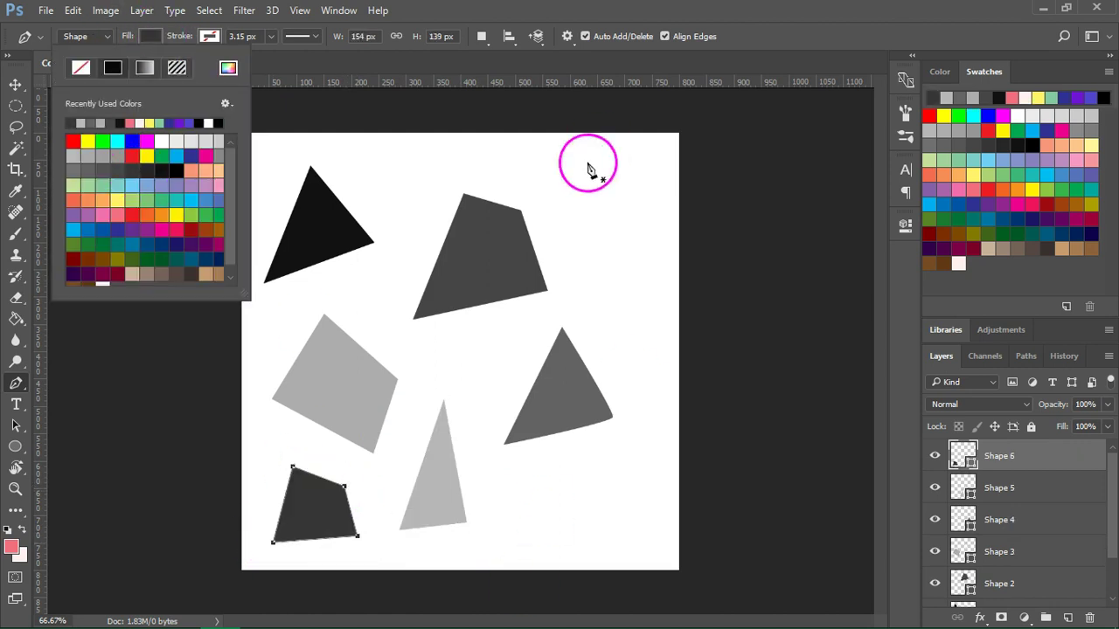
Draw another gray triangle at the lower right.
click(574, 470)
click(533, 528)
click(619, 519)
click(574, 470)
click(151, 36)
click(177, 170)
Add a light gray four-sided shape in the upper right.
click(595, 173)
click(579, 259)
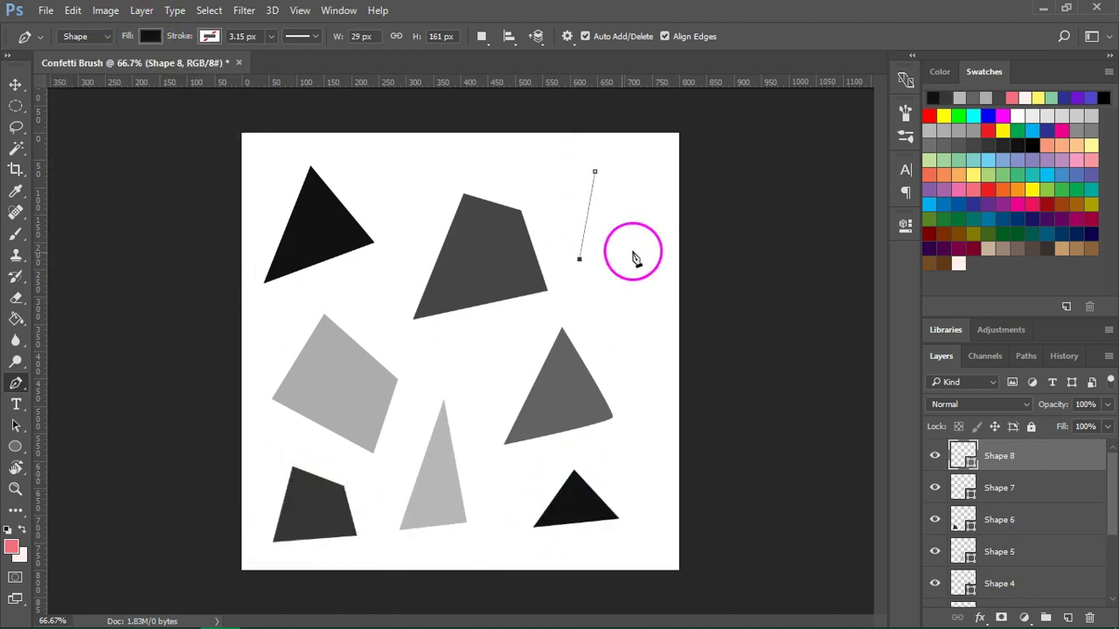
click(655, 241)
click(616, 166)
click(595, 172)
click(150, 36)
click(87, 162)
click(150, 36)
Define the polygon artwork as a brush preset named 'Confetti Brush'.
key(v)
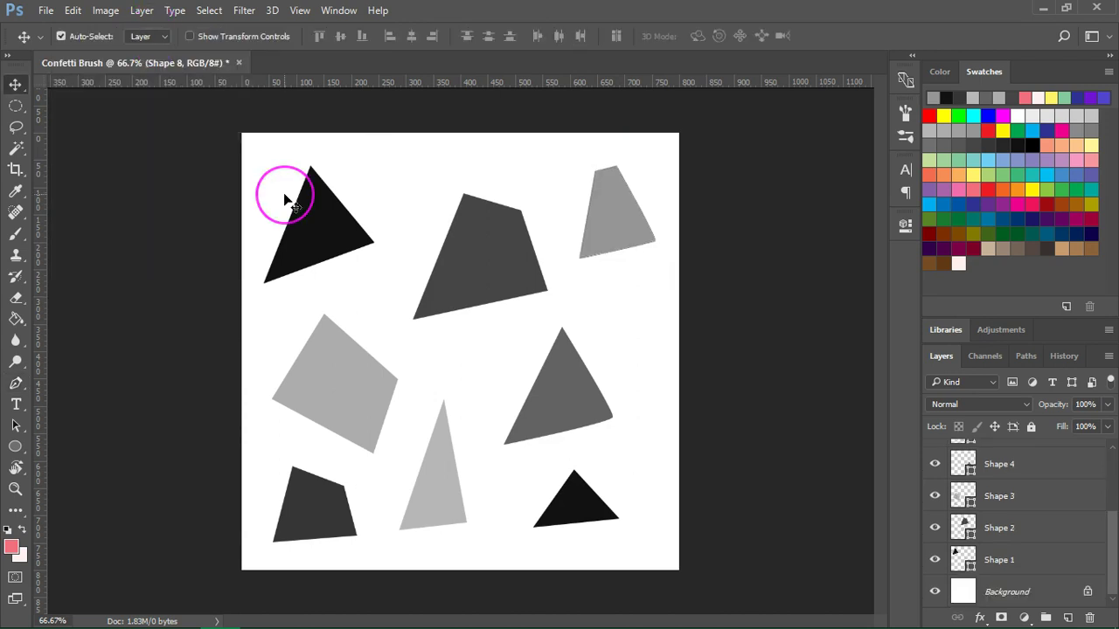
click(73, 10)
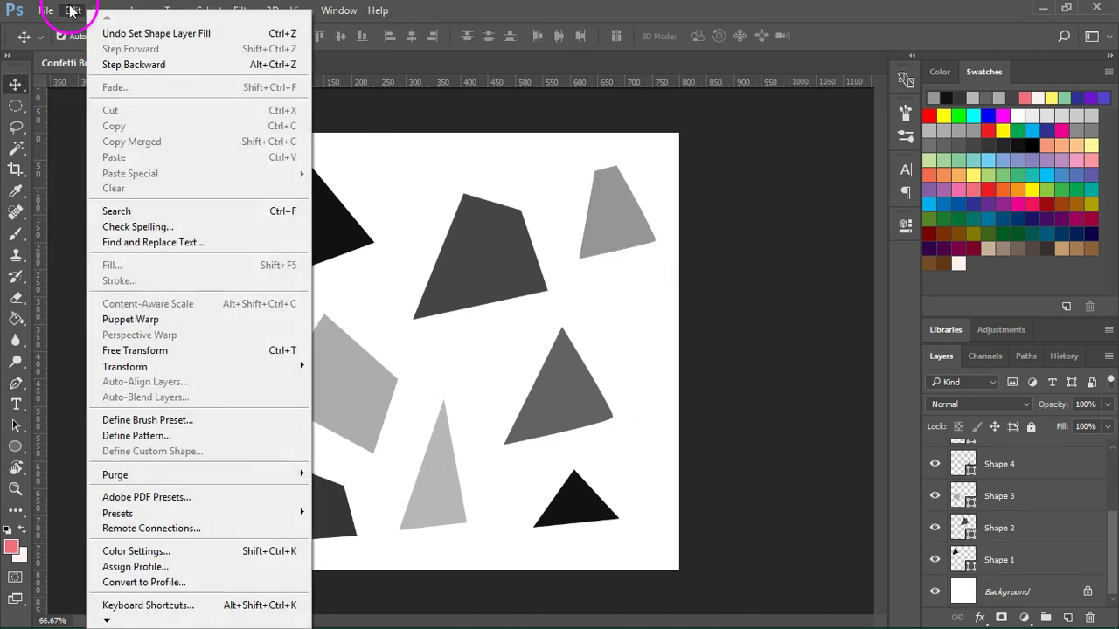
click(185, 420)
drag(704, 125, 677, 128)
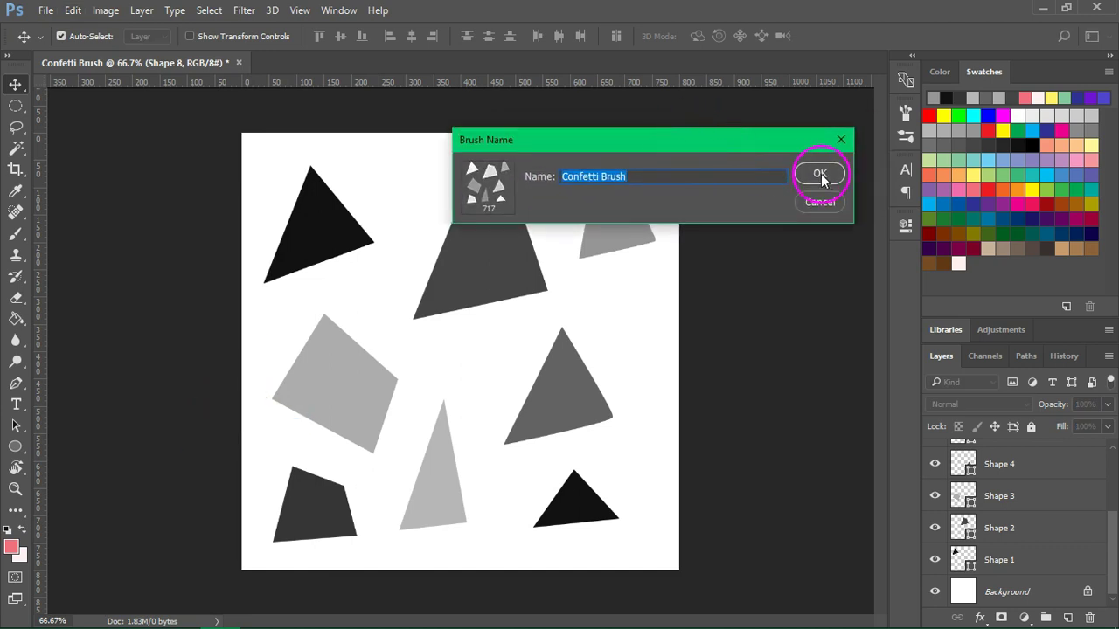
click(828, 177)
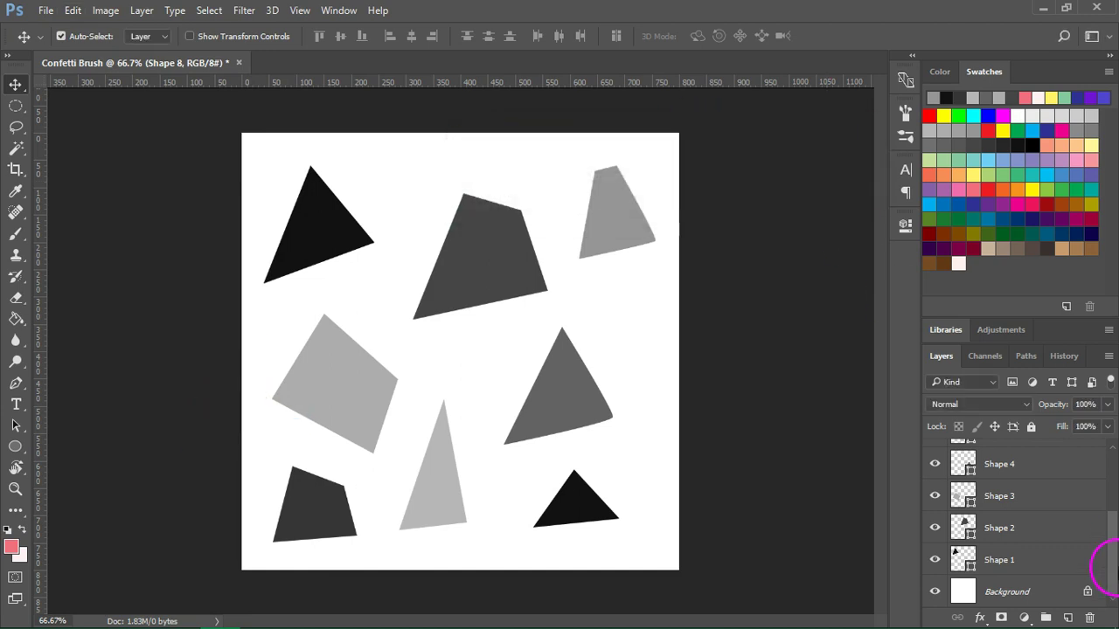
Delete layers Shape 1 through Shape 8, leaving only Background.
click(1061, 554)
scroll(1061, 550, up, 3)
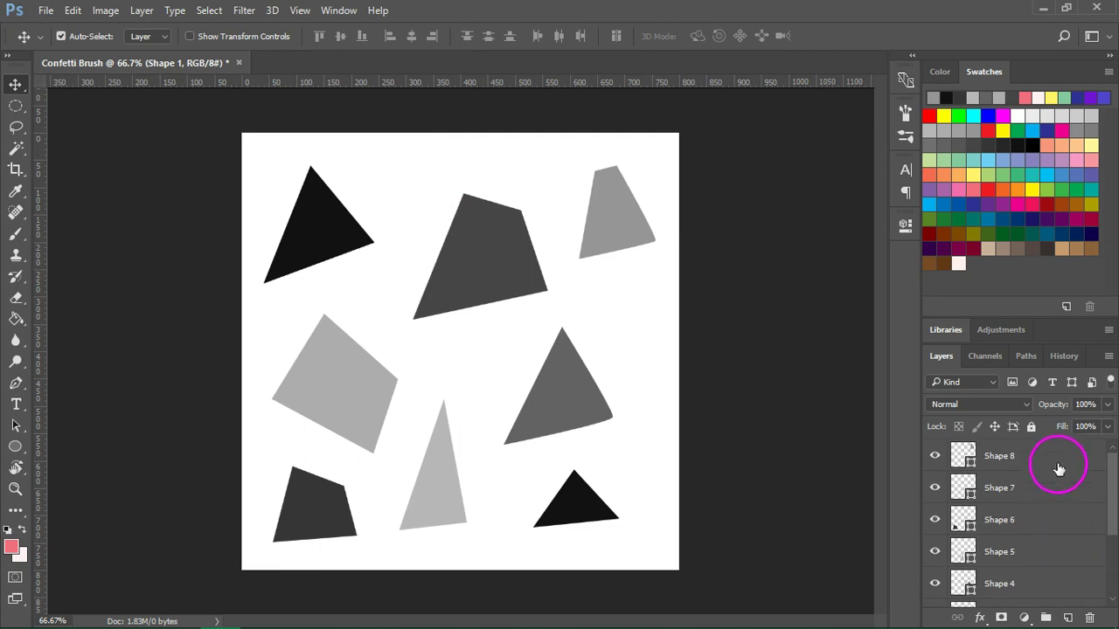
shift+click(1061, 464)
mouse_move(1061, 464)
mouse_down()
mouse_move(1067, 580)
mouse_move(1089, 617)
mouse_up()
Stamp and undo a test dab, then enlarge the Confetti Brush to 114 px.
key(b)
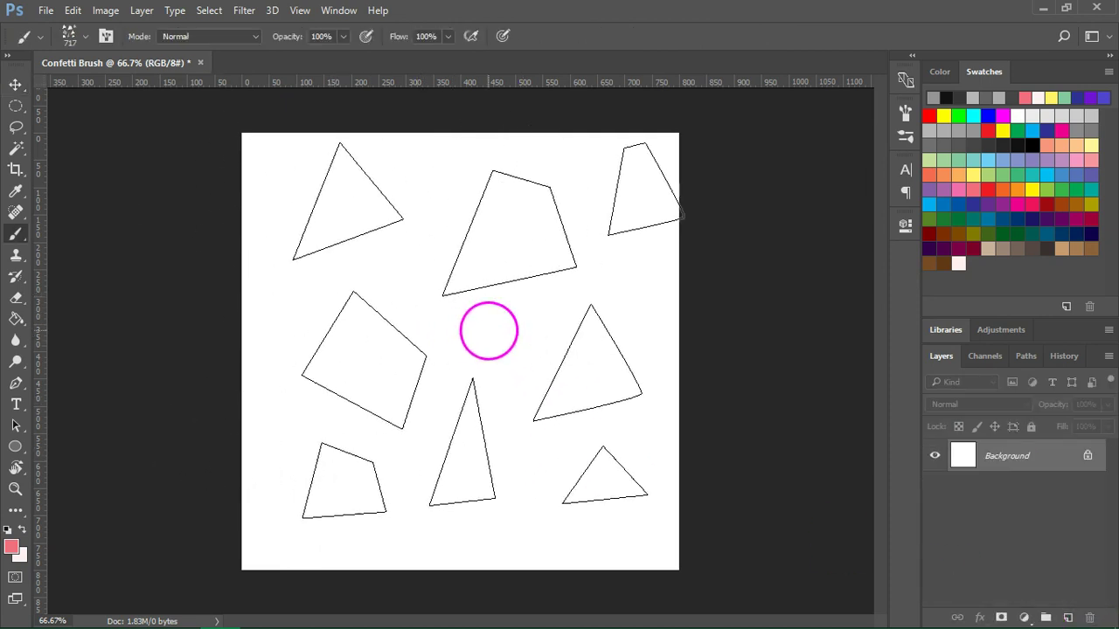
click(453, 341)
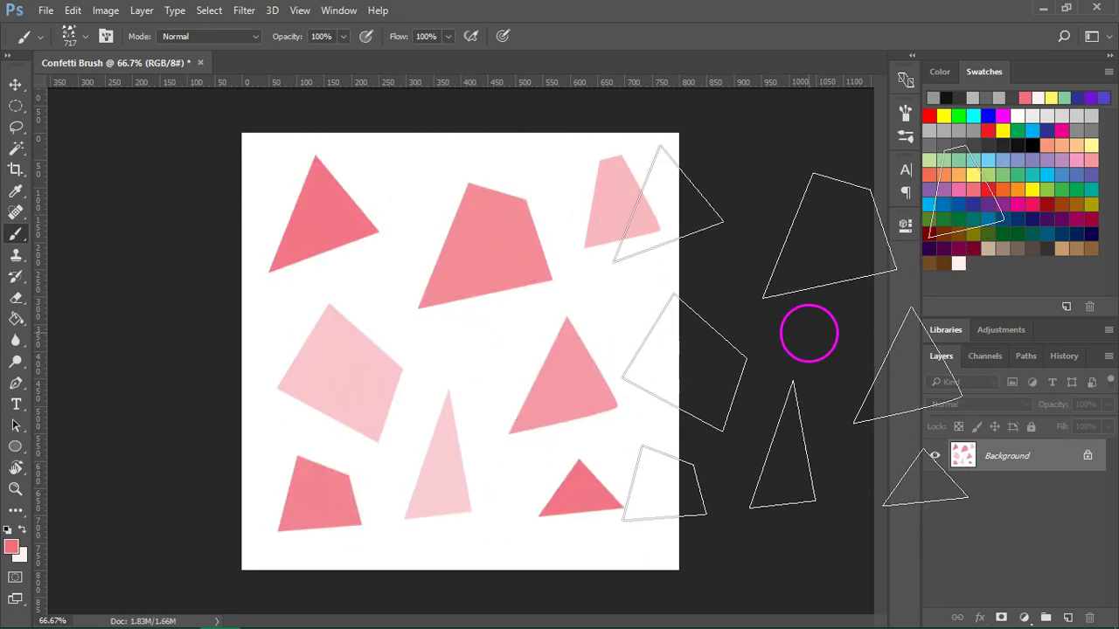
key(ctrl+z)
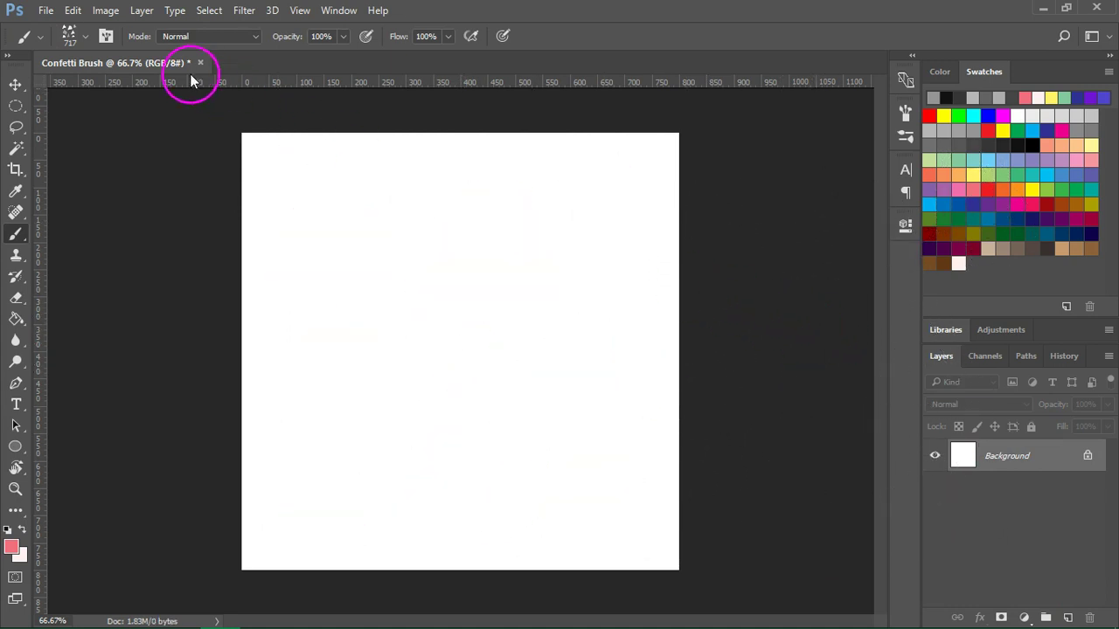
click(85, 35)
click(126, 85)
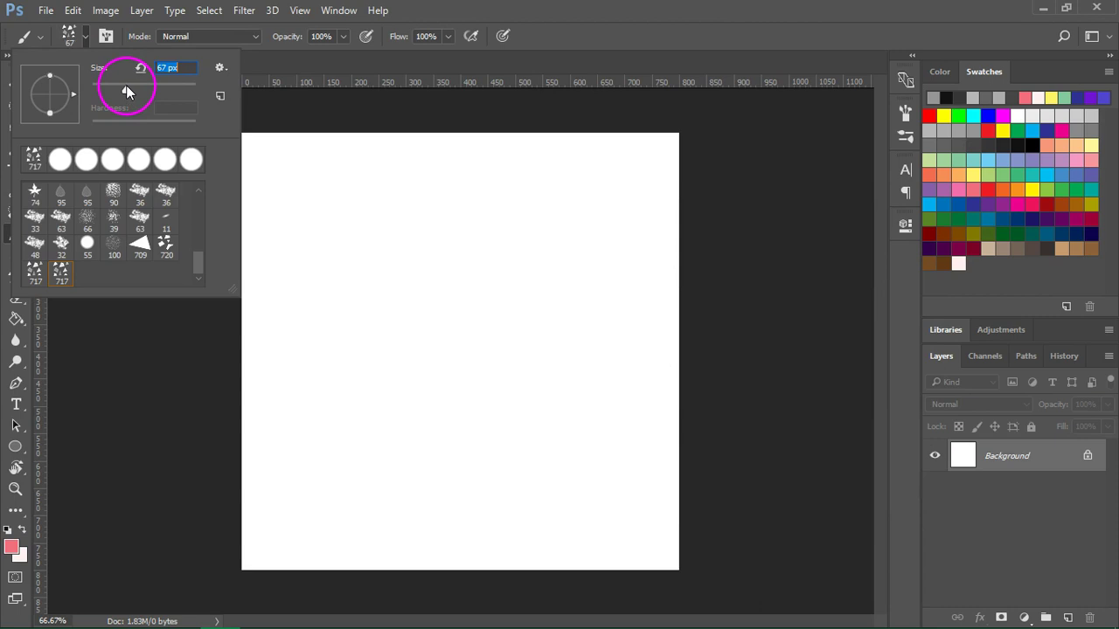
drag(131, 93, 148, 94)
Stamp test confetti dabs and a pink stroke across the canvas, then undo the stroke.
click(311, 196)
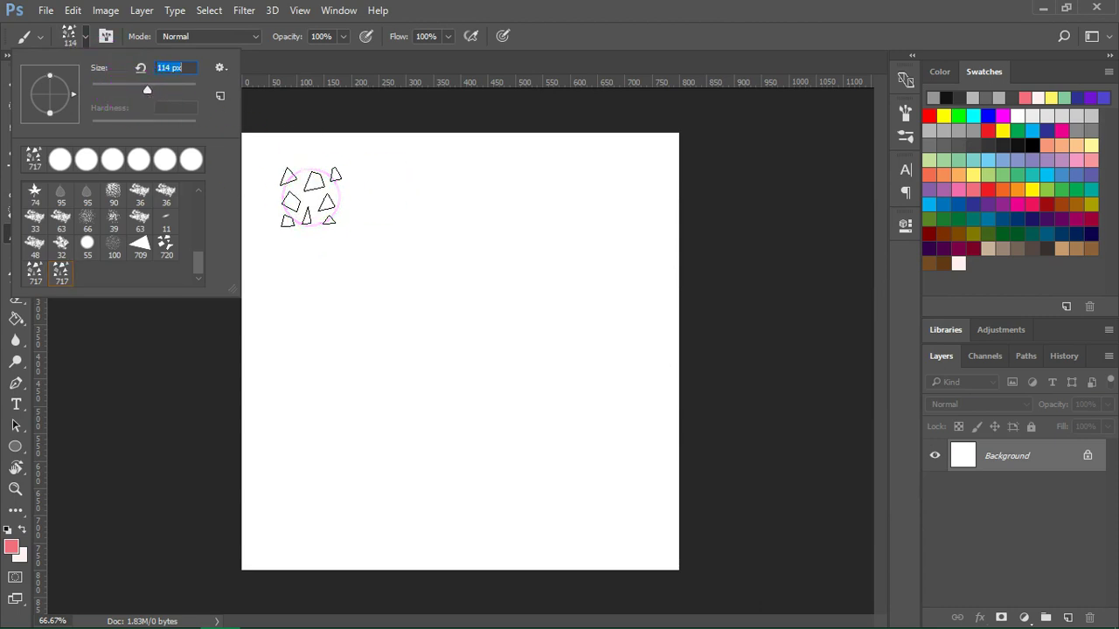
click(310, 196)
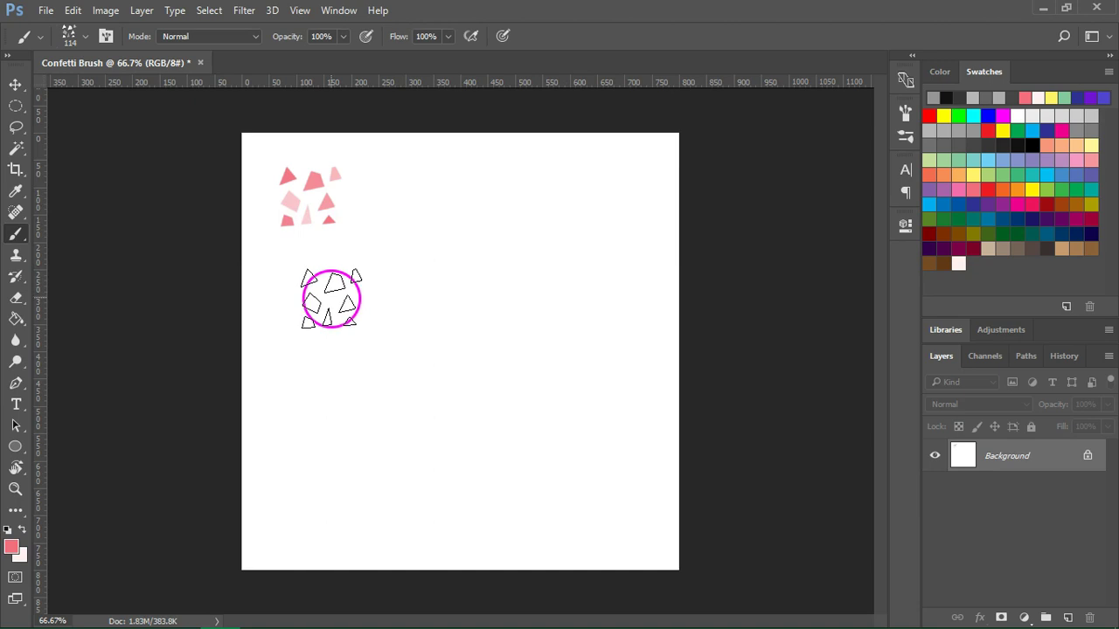
click(335, 288)
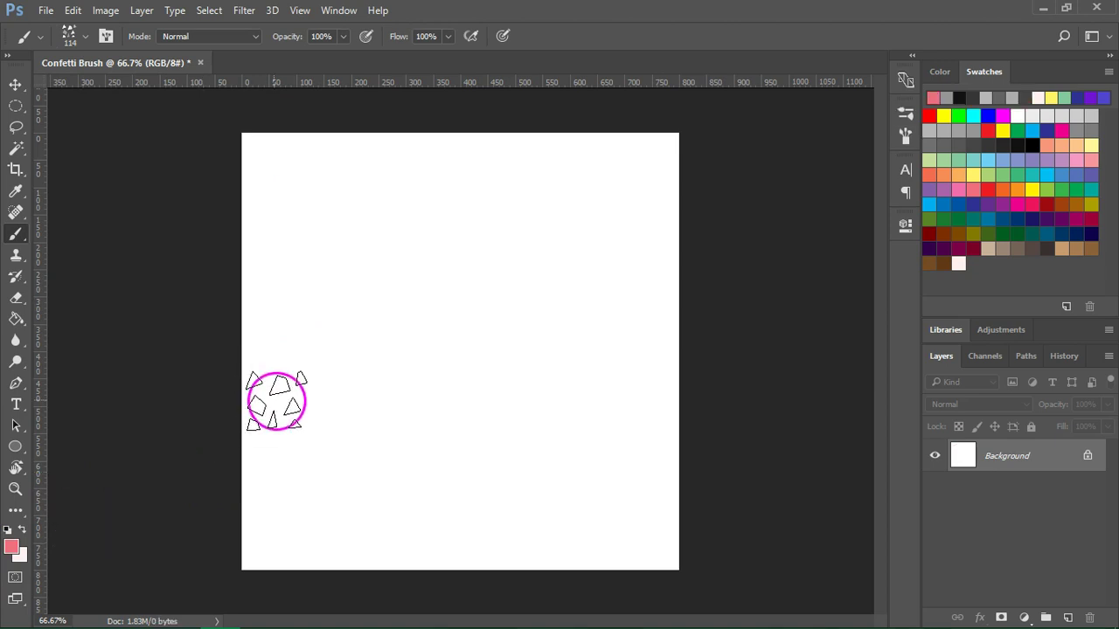
mouse_move(274, 399)
mouse_down()
mouse_move(330, 325)
mouse_move(575, 393)
mouse_move(690, 369)
mouse_up()
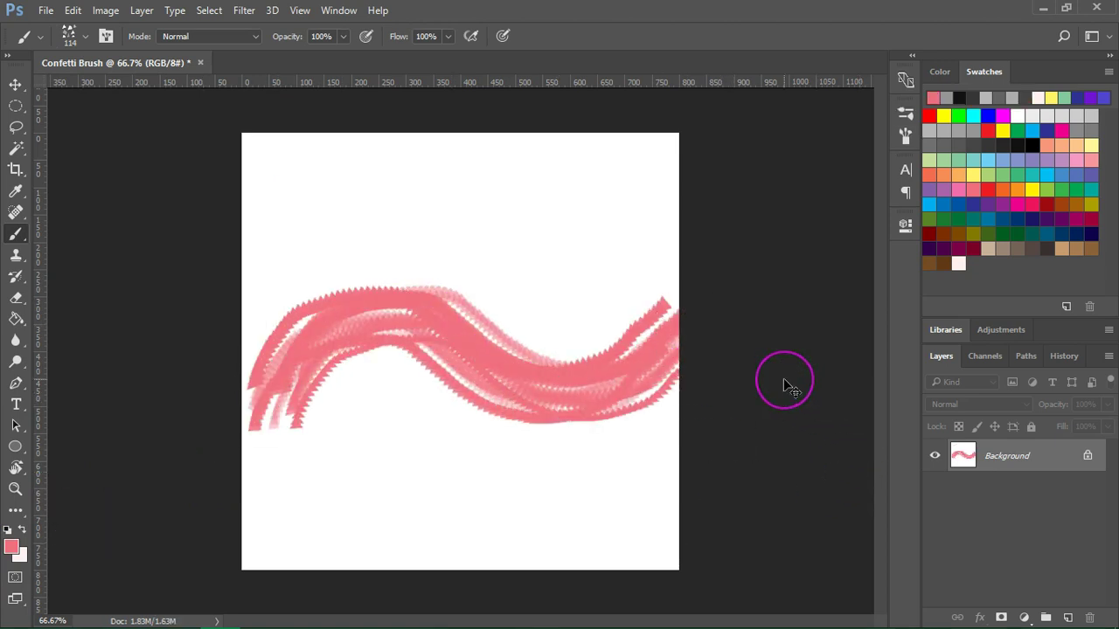
key(ctrl+z)
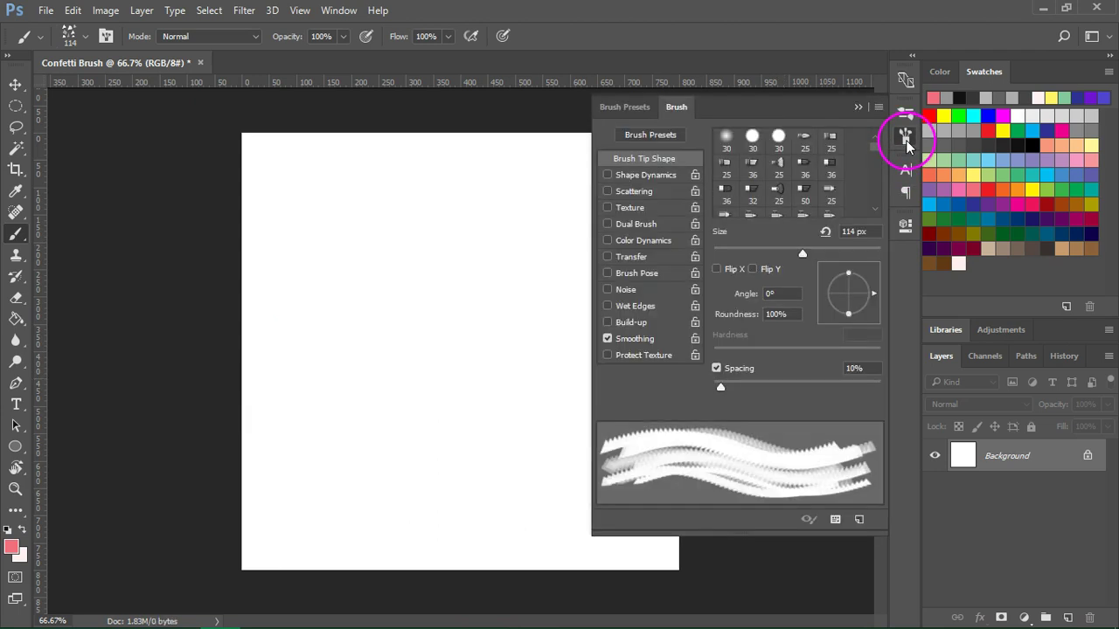
In the Brush panel, raise spacing to 50%, add 22% Shape Dynamics angle jitter, and enable Scattering.
click(906, 138)
mouse_move(722, 388)
mouse_down()
mouse_move(775, 384)
mouse_move(754, 388)
mouse_up()
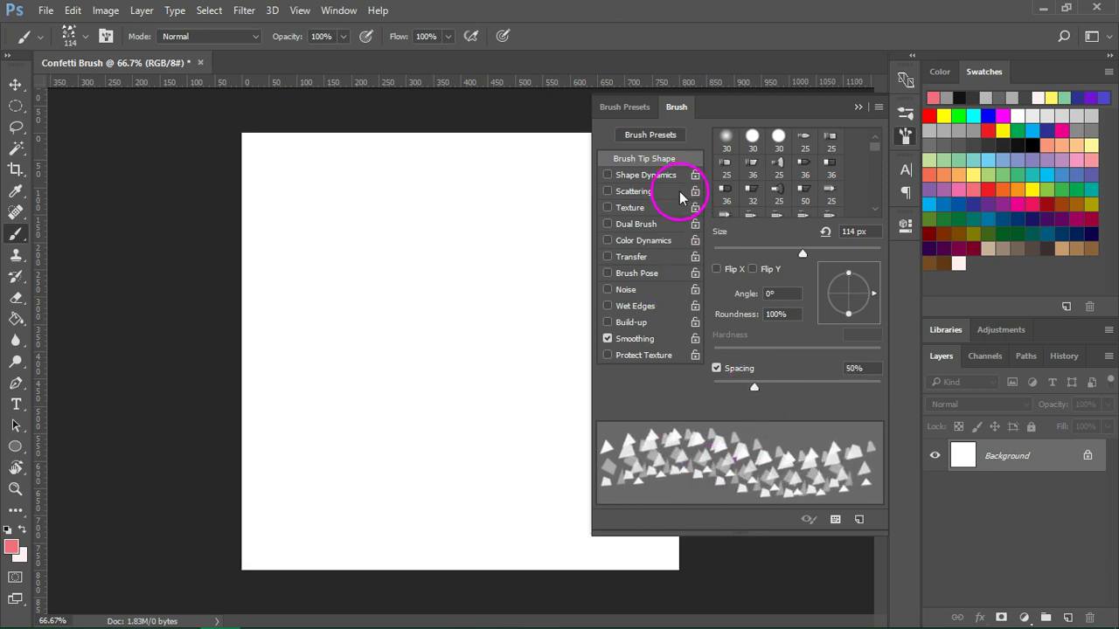
click(646, 175)
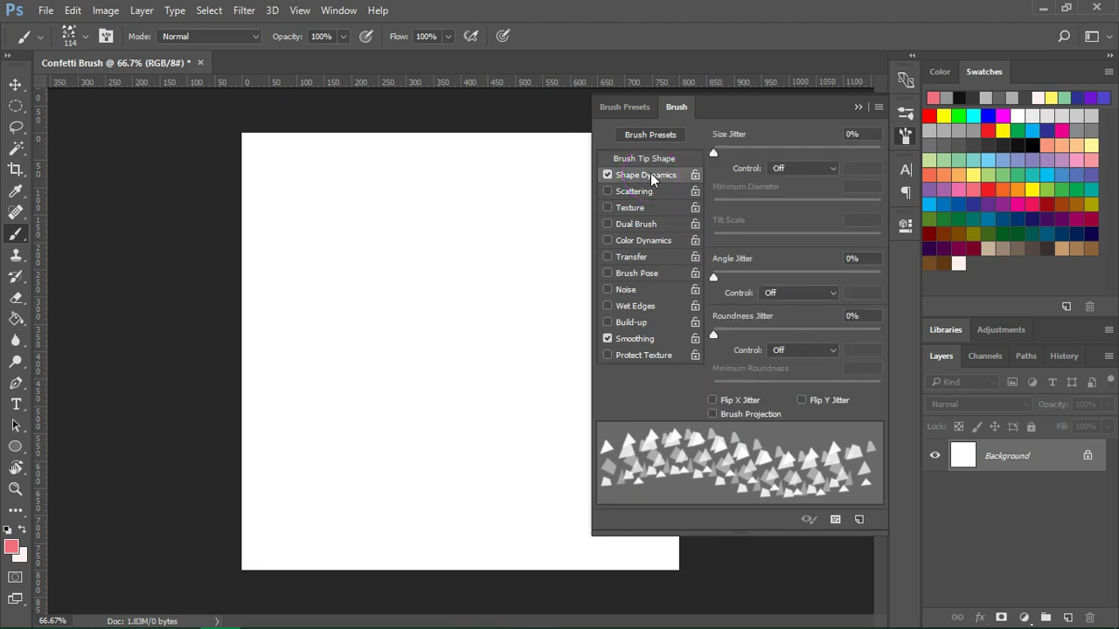
drag(713, 278, 732, 280)
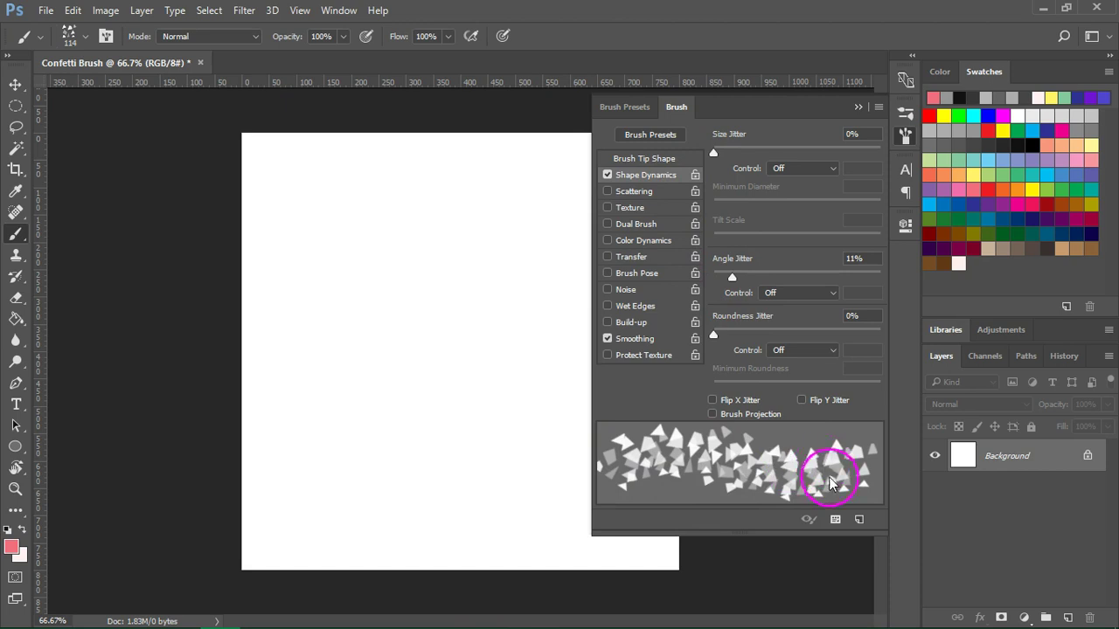
drag(733, 278, 750, 279)
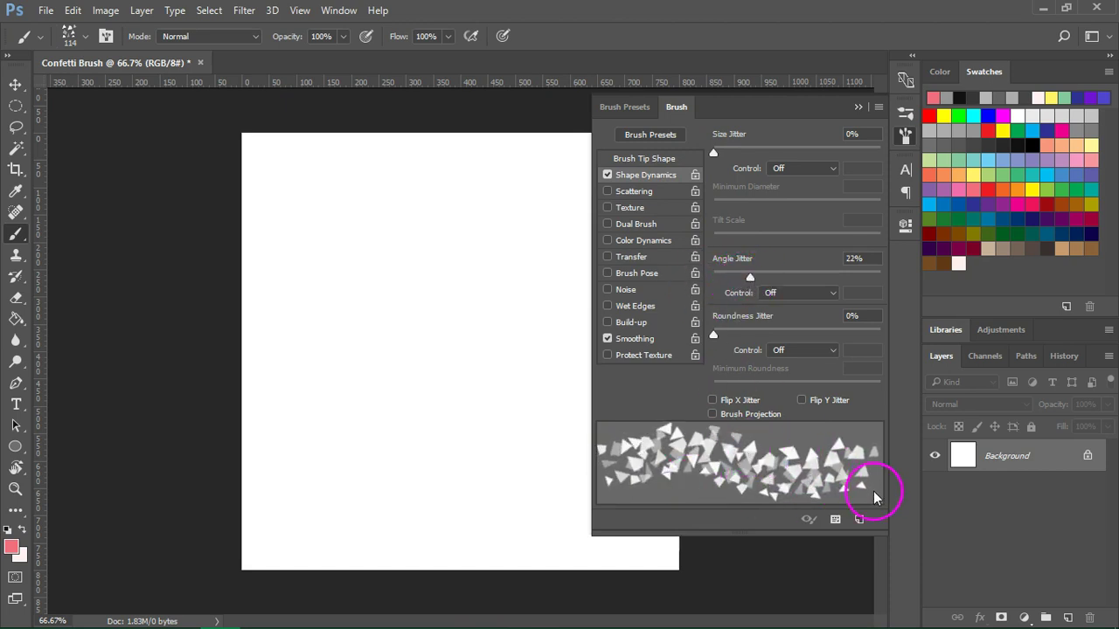
click(638, 192)
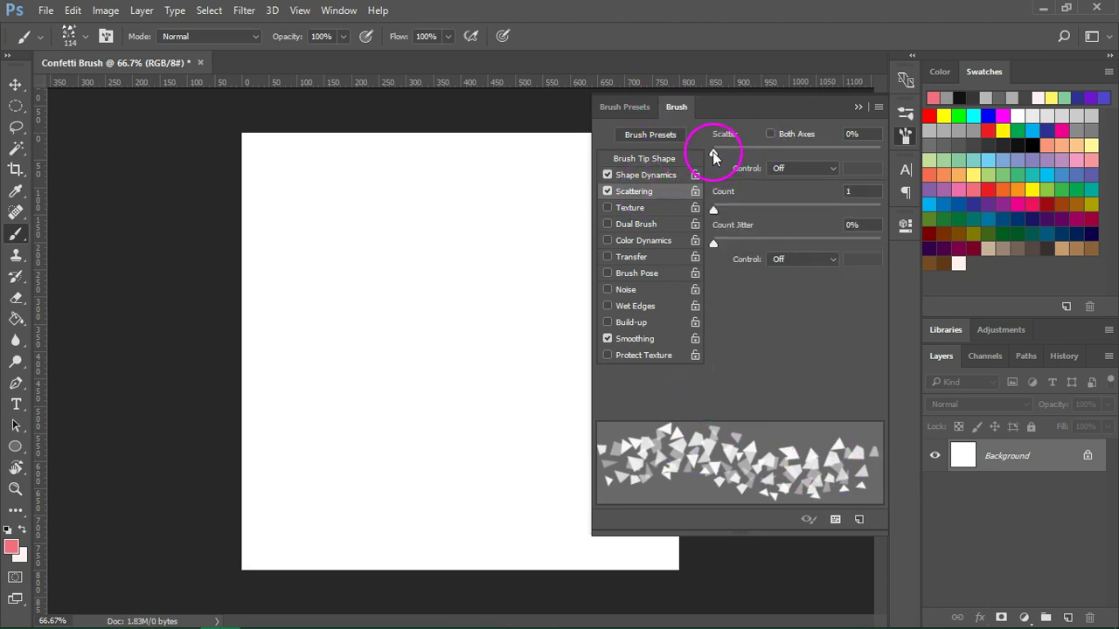
Set Scatter to 25%, enable Transfer (32% flow jitter) and Color Dynamics (50% hue, 100% saturation).
drag(712, 152, 717, 157)
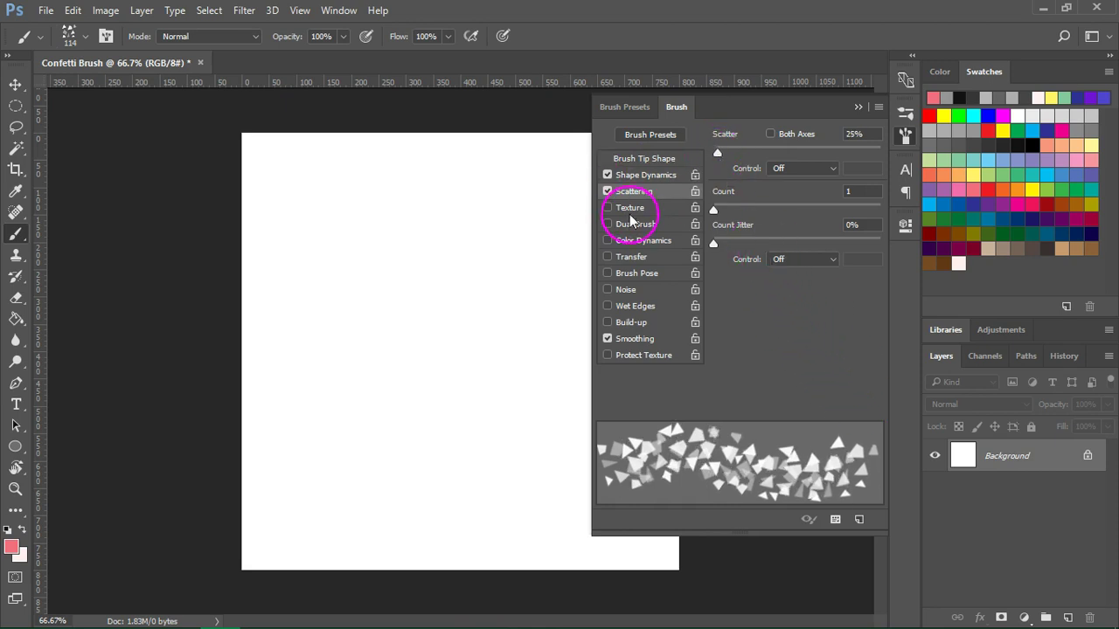
click(632, 259)
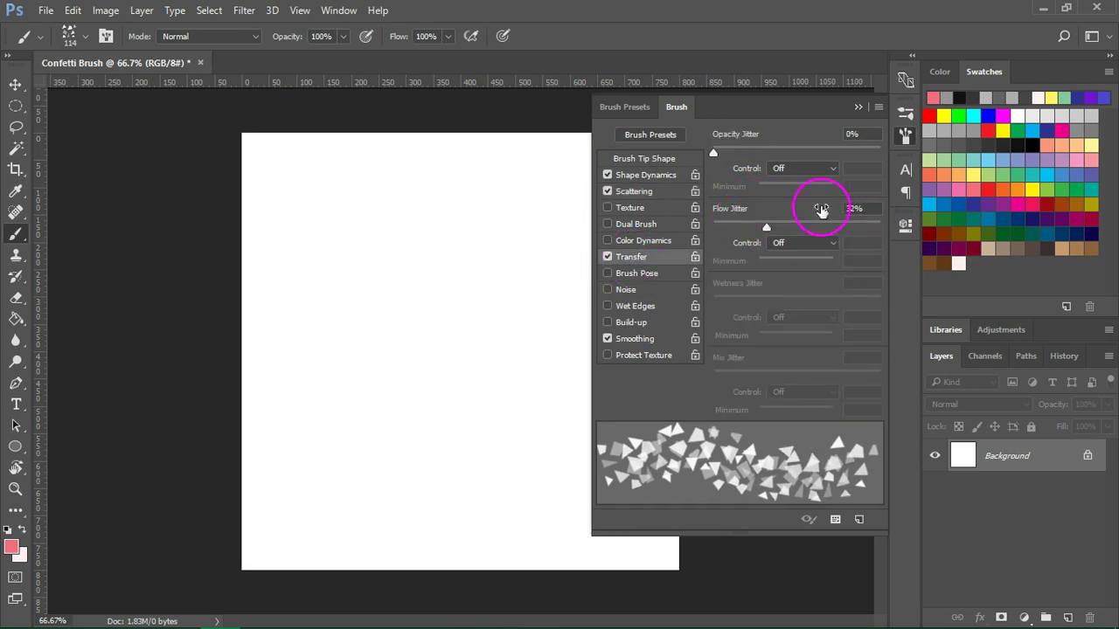
click(634, 241)
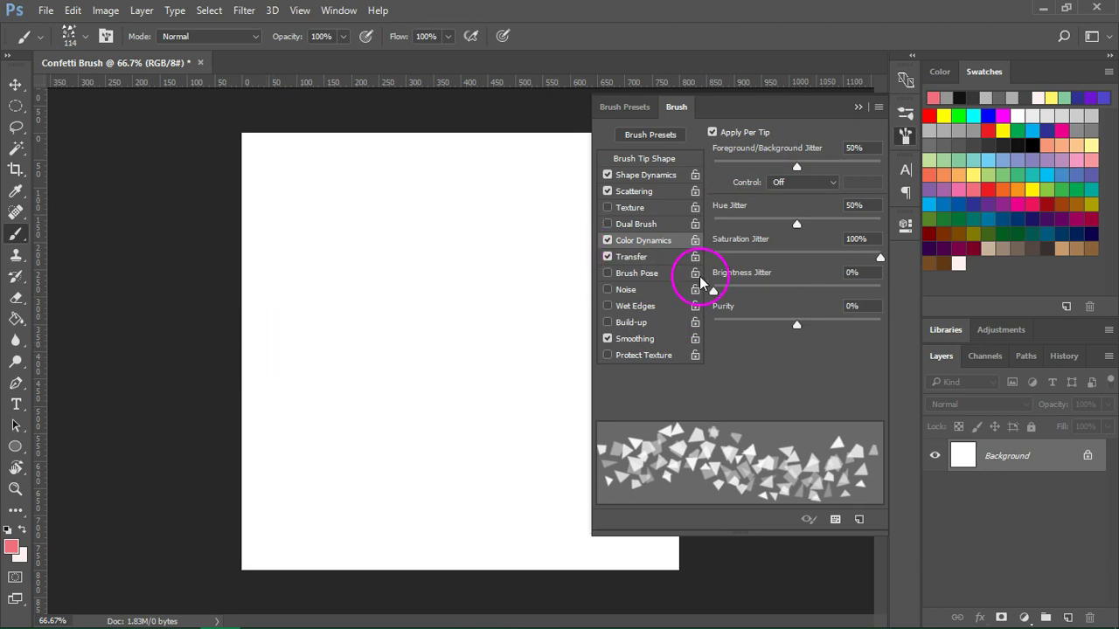
click(906, 136)
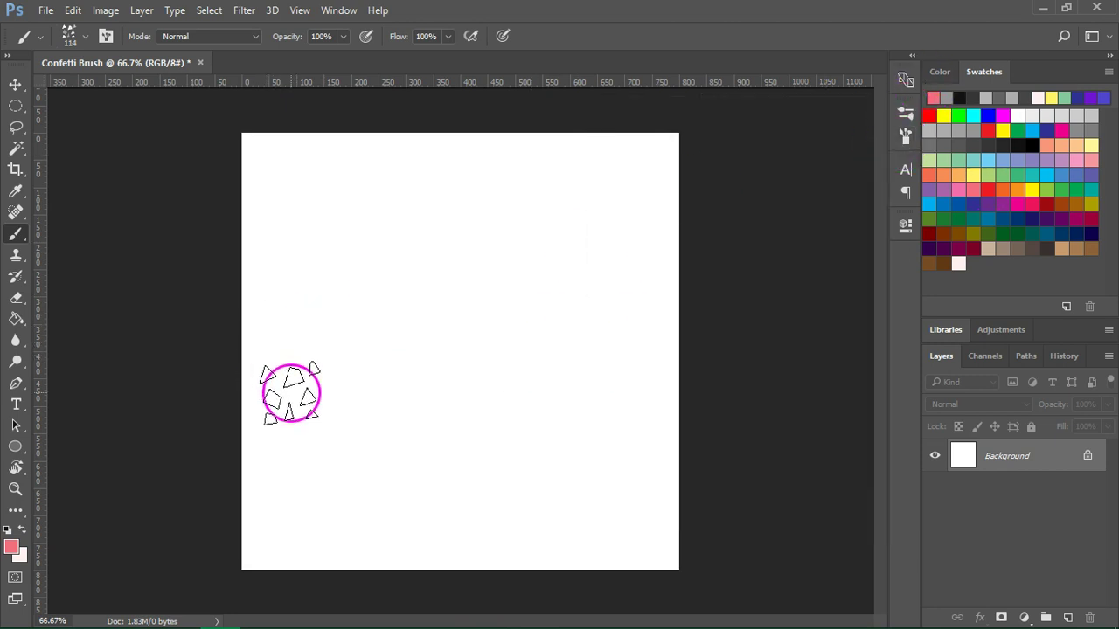
Test and undo a confetti wave, reduce brush spacing to 36%, and add a new Layer 1.
mouse_move(291, 394)
mouse_down()
mouse_move(315, 339)
mouse_move(380, 320)
mouse_move(433, 357)
mouse_move(548, 375)
mouse_move(643, 313)
mouse_move(669, 280)
mouse_up()
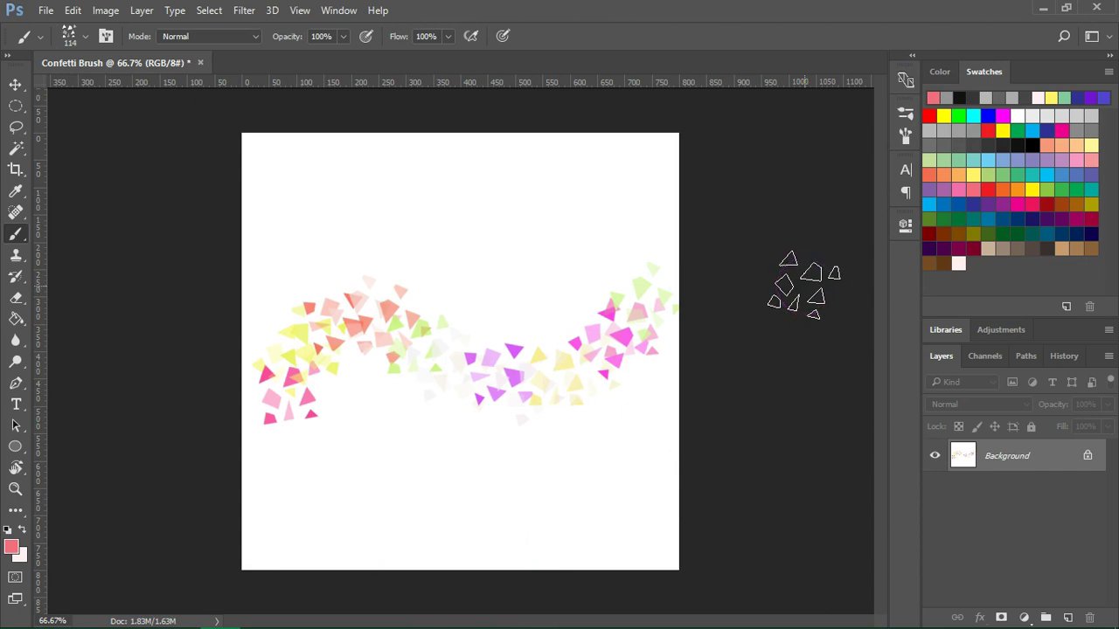
key(ctrl+z)
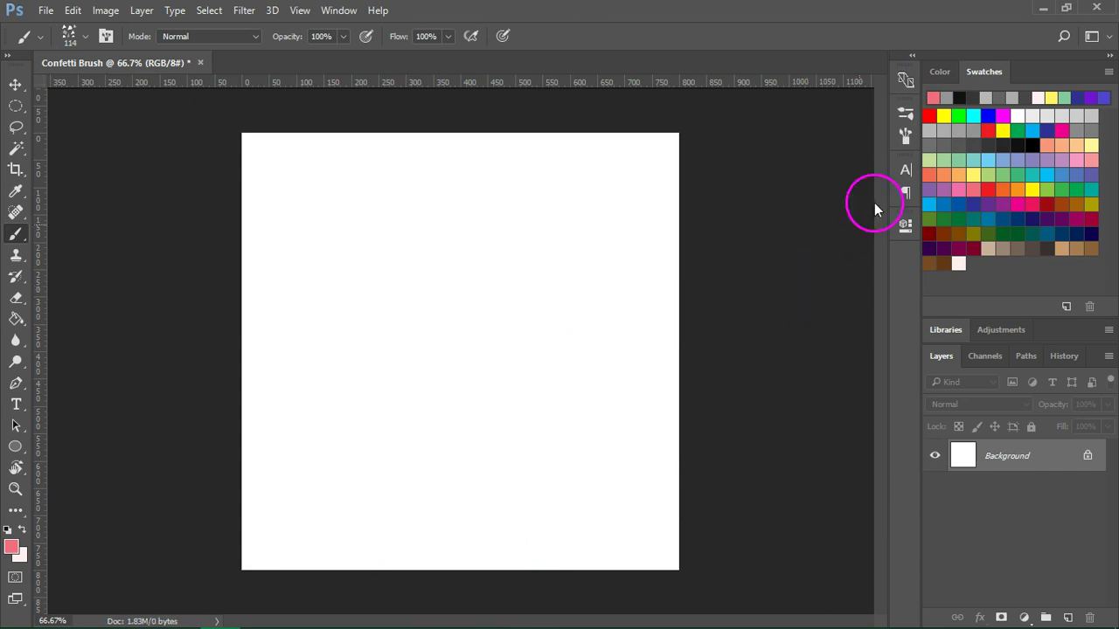
click(905, 135)
click(644, 158)
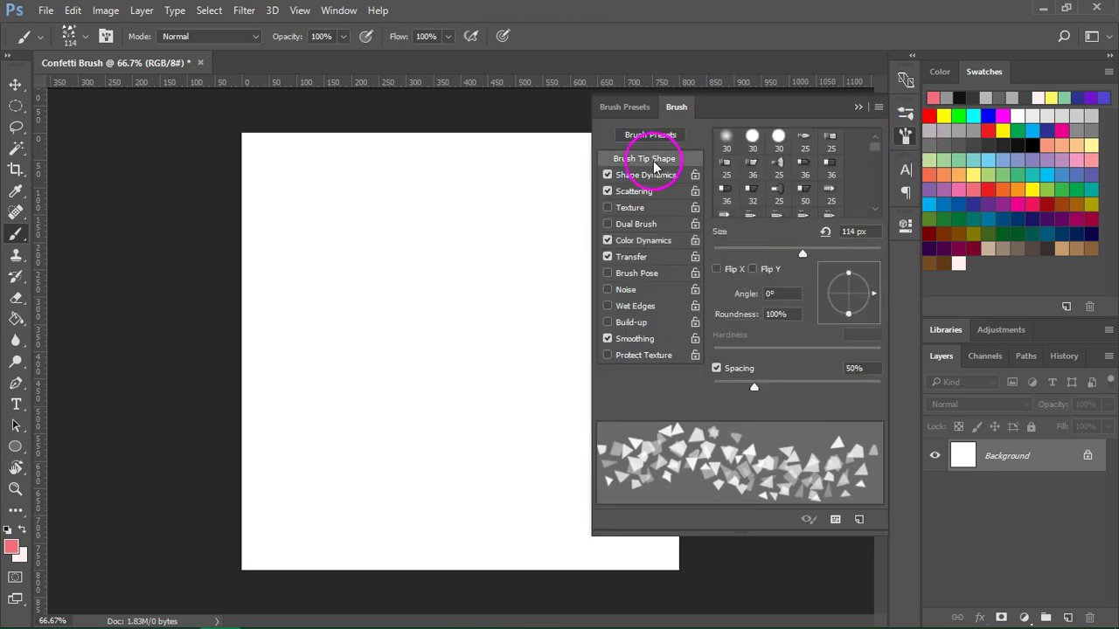
drag(749, 387, 743, 392)
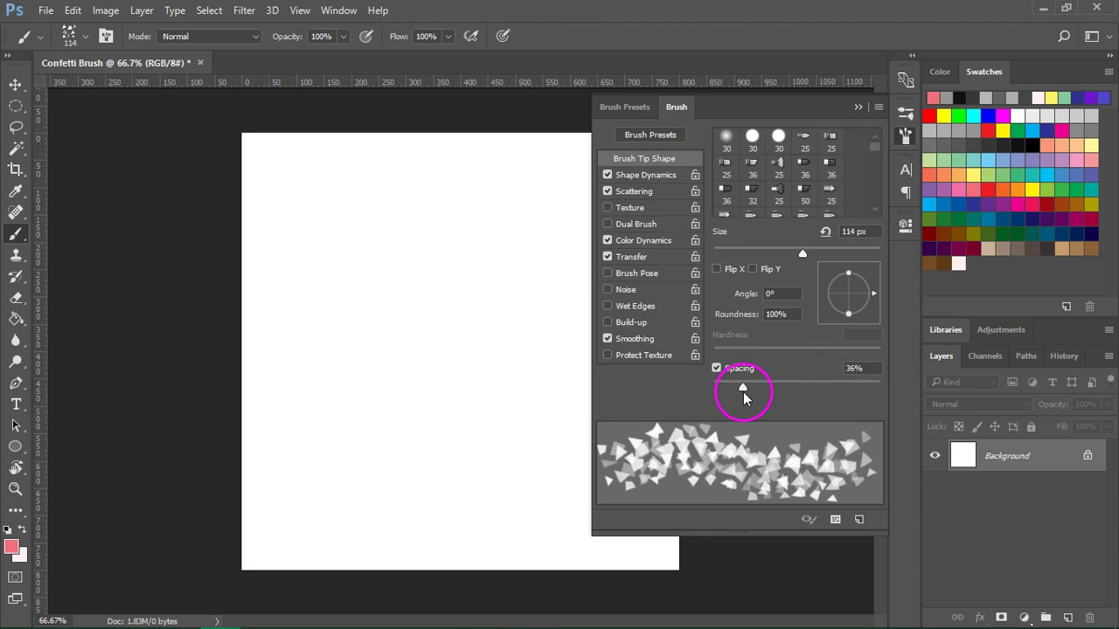
click(906, 136)
key(ctrl+shift+alt+n)
Paint a wavy band of pink, purple, orange and yellow confetti spanning the canvas width.
mouse_move(273, 360)
mouse_down()
mouse_move(291, 318)
mouse_move(377, 266)
mouse_move(574, 342)
mouse_move(652, 288)
mouse_move(793, 423)
mouse_up()
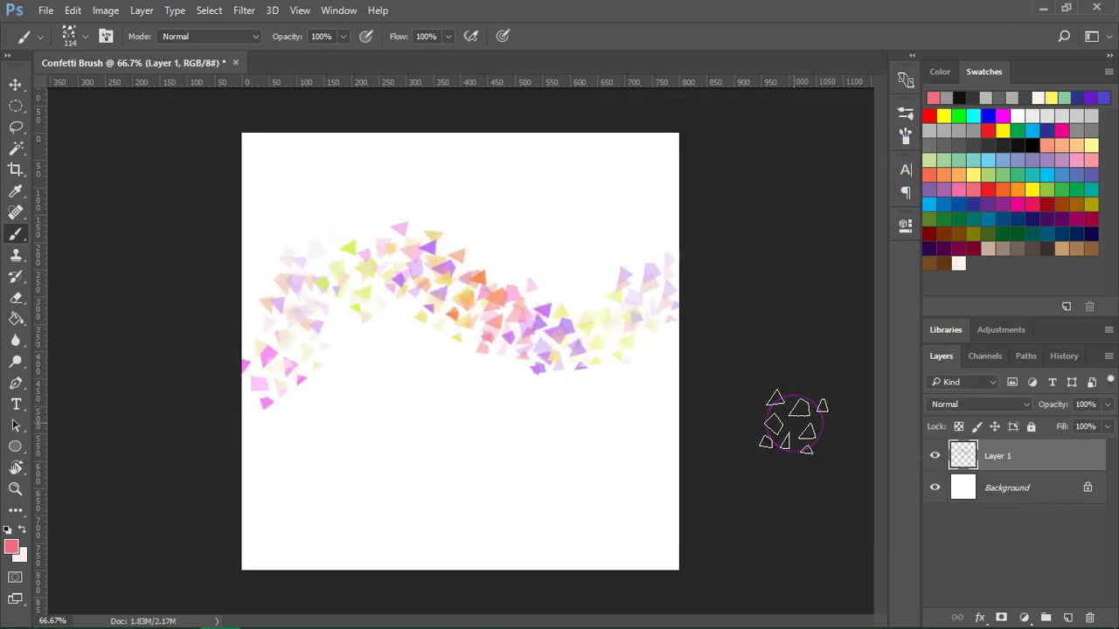